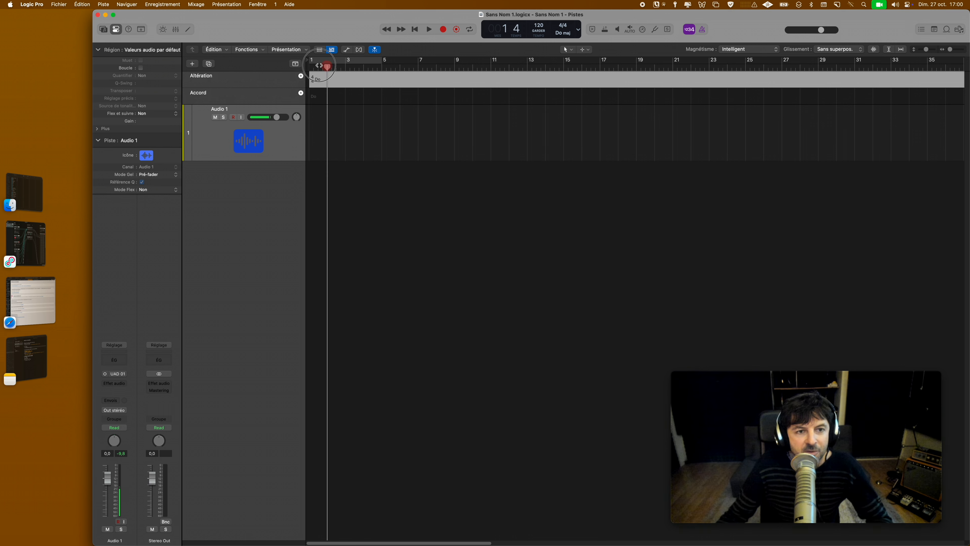
# Add a chord at bar 1 of the chord track and set it to Ré minor 7.
pyautogui.click(301, 94)
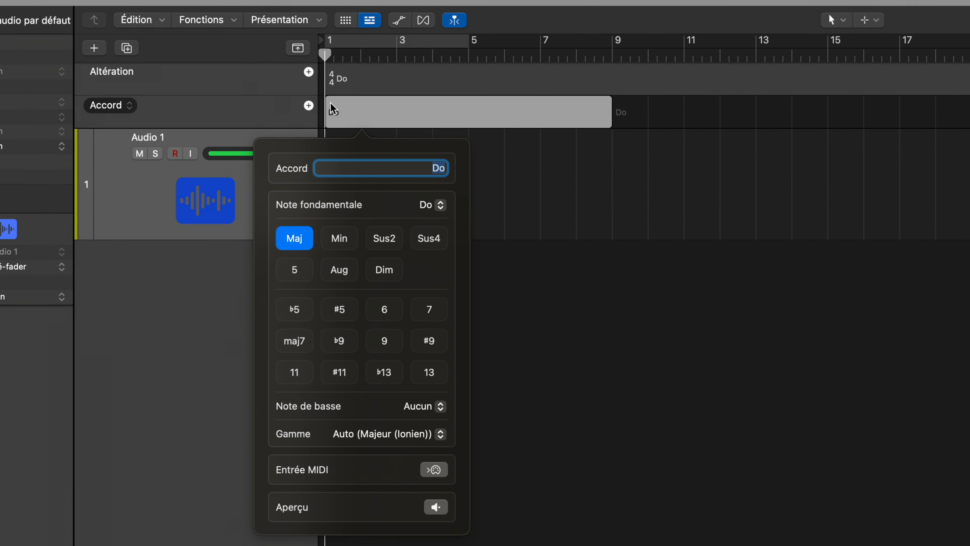
pyautogui.click(441, 202)
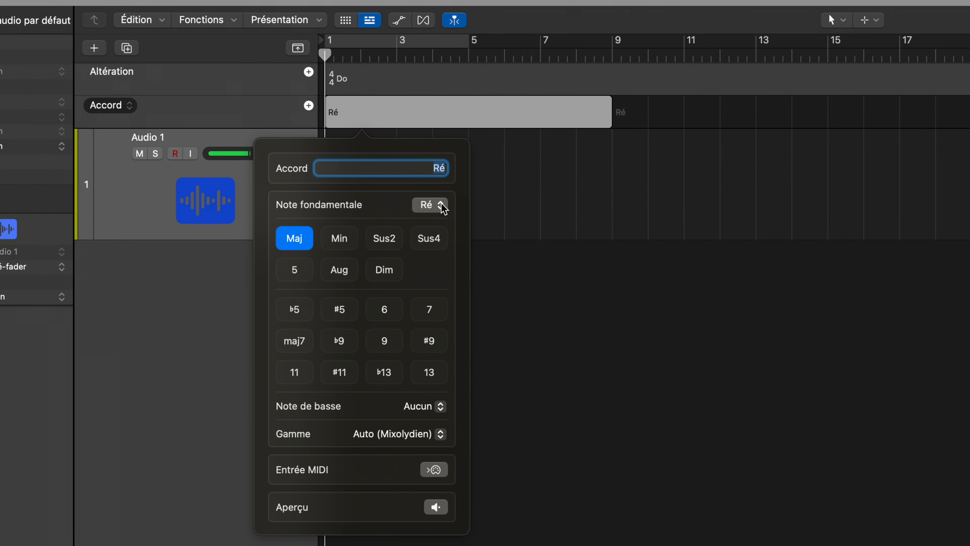
pyautogui.click(335, 240)
pyautogui.click(427, 313)
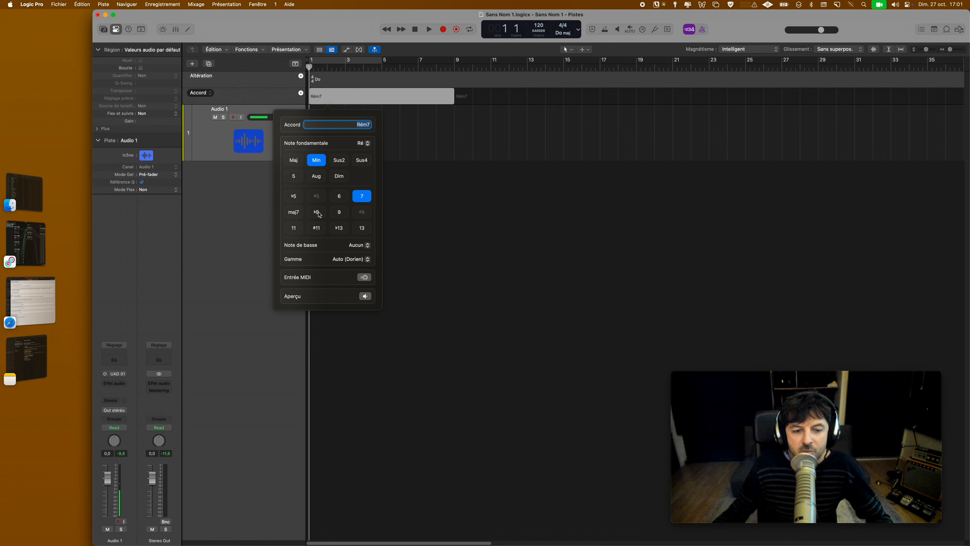
# Audition the Ré minor chord as Rém7(9) and as Rémadd9, then restore it to Rém7.
pyautogui.click(343, 214)
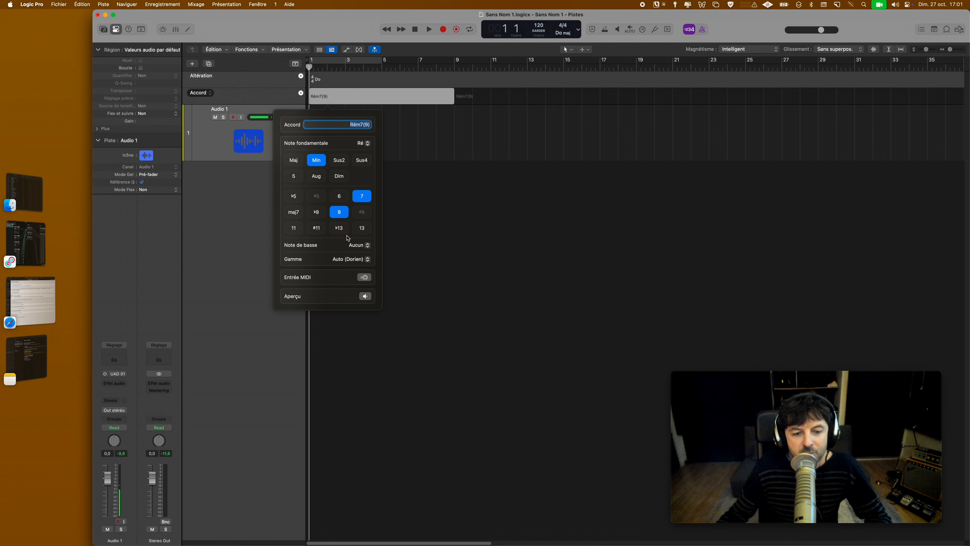
pyautogui.click(368, 297)
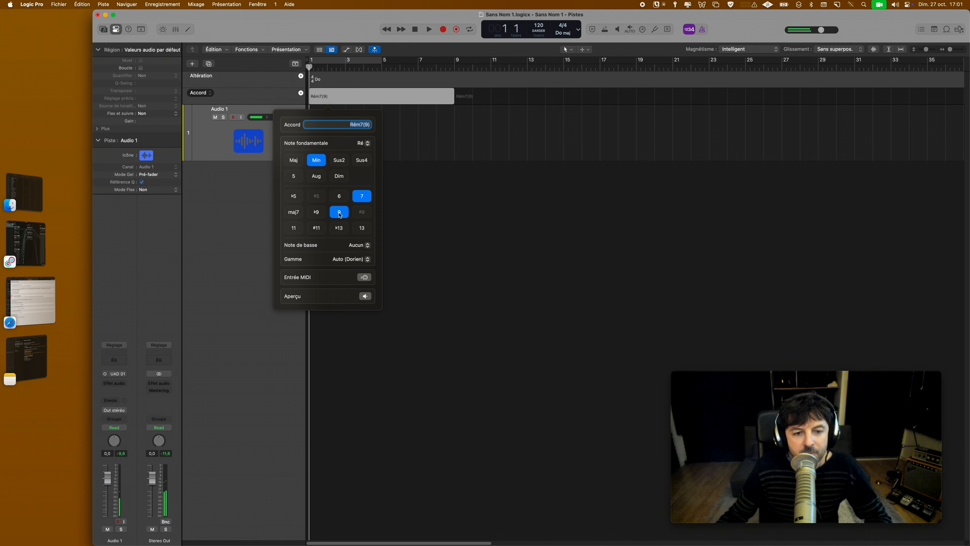
pyautogui.click(362, 196)
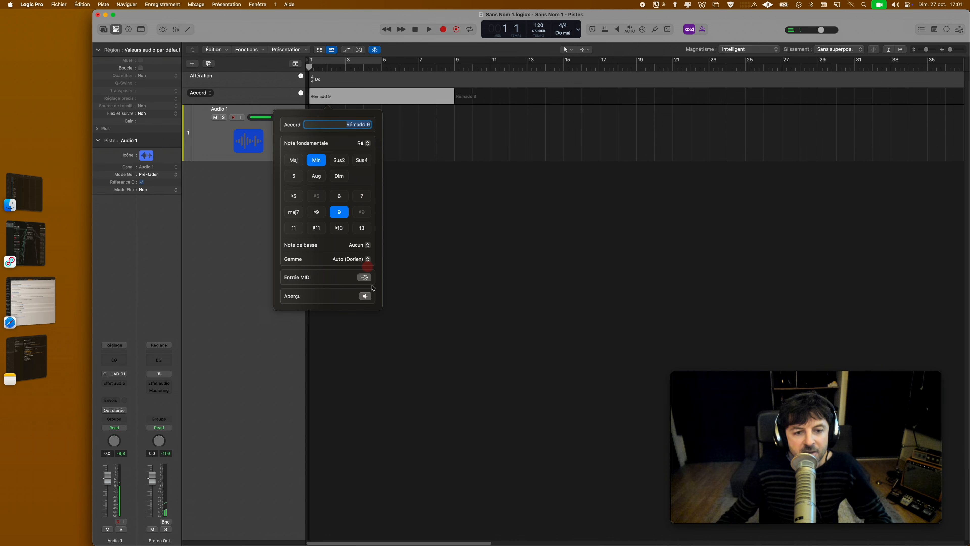
pyautogui.click(368, 297)
pyautogui.click(346, 211)
pyautogui.click(363, 197)
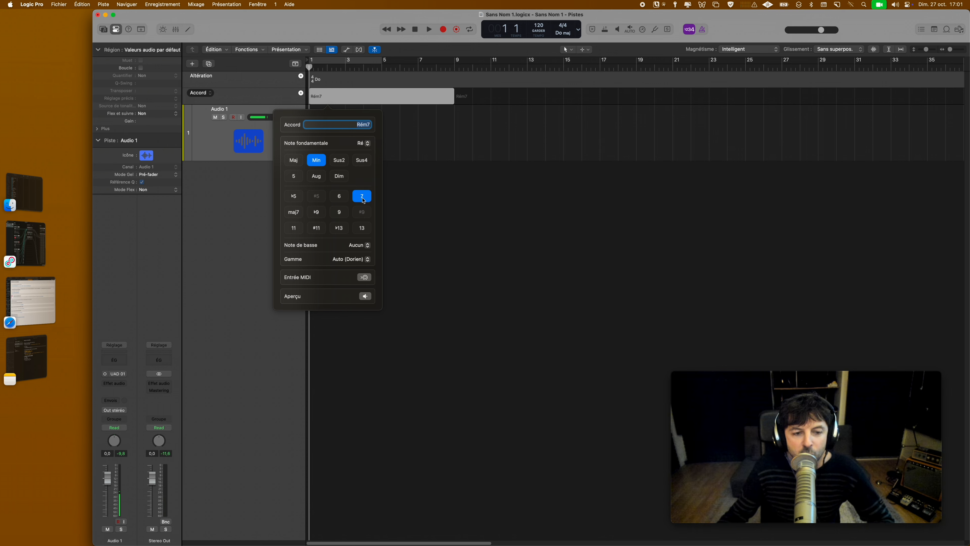
# Create one software instrument MIDI track with the Piano instrument and arm it for recording.
pyautogui.click(364, 277)
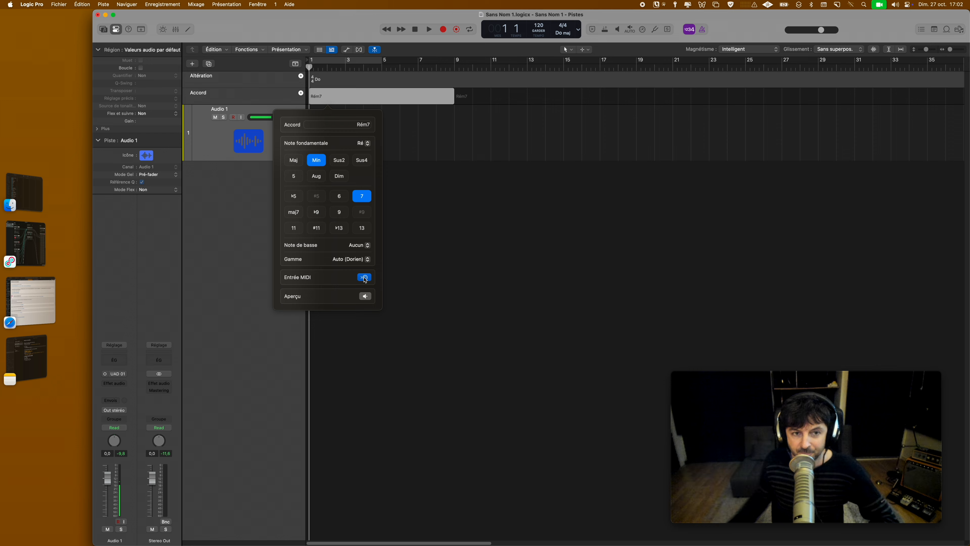
pyautogui.click(192, 64)
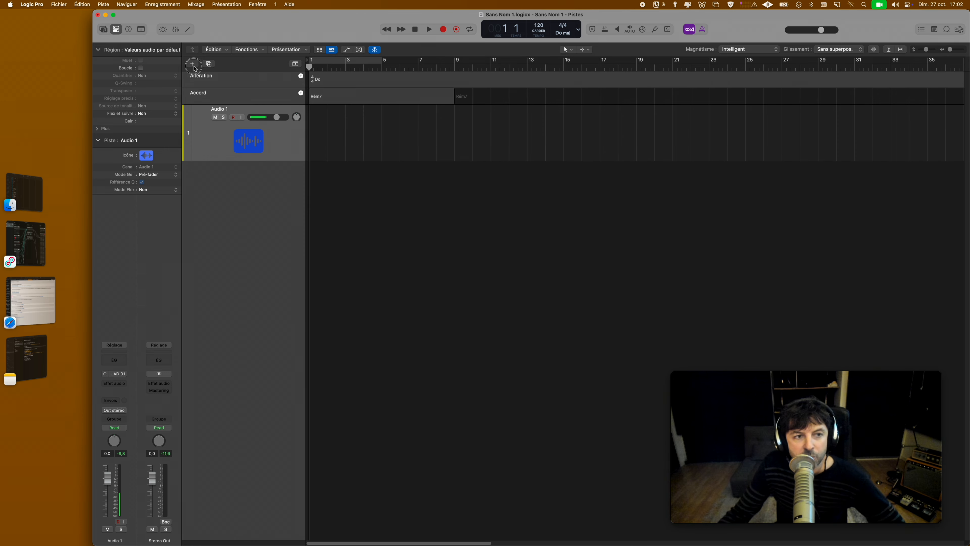
pyautogui.click(409, 203)
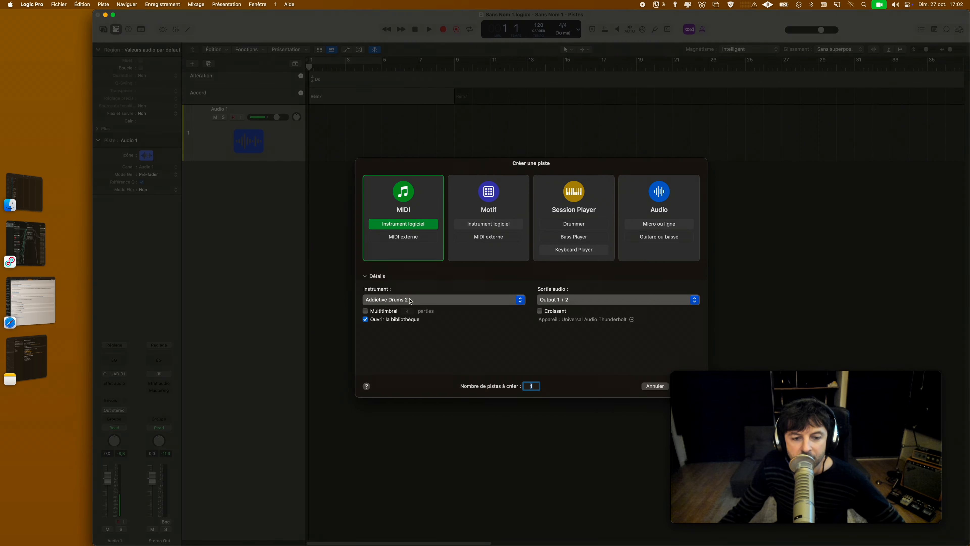
pyautogui.press('Return')
pyautogui.click(389, 176)
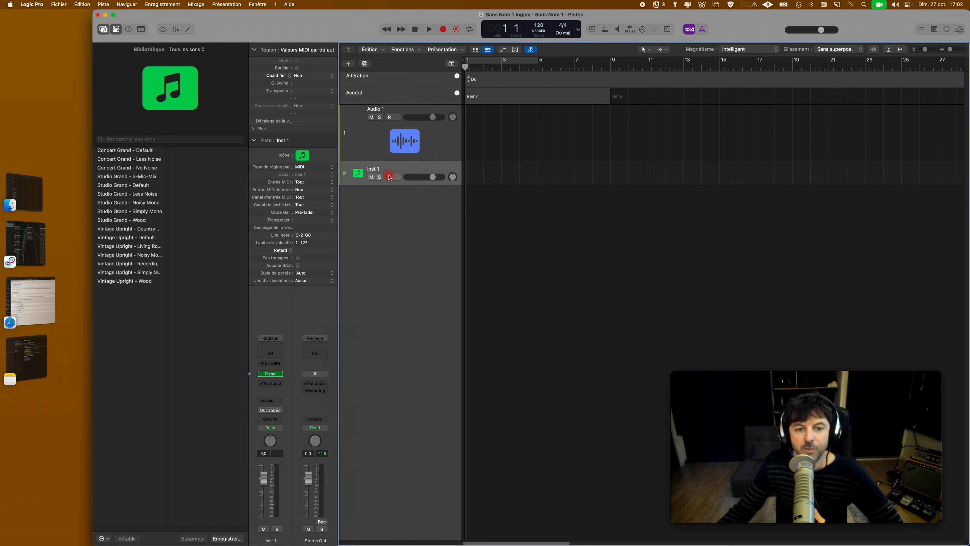
# Reopen the bar 1 chord and enter Mim7(♭9) through MIDI input, then switch MIDI input off.
pyautogui.doubleClick(483, 94)
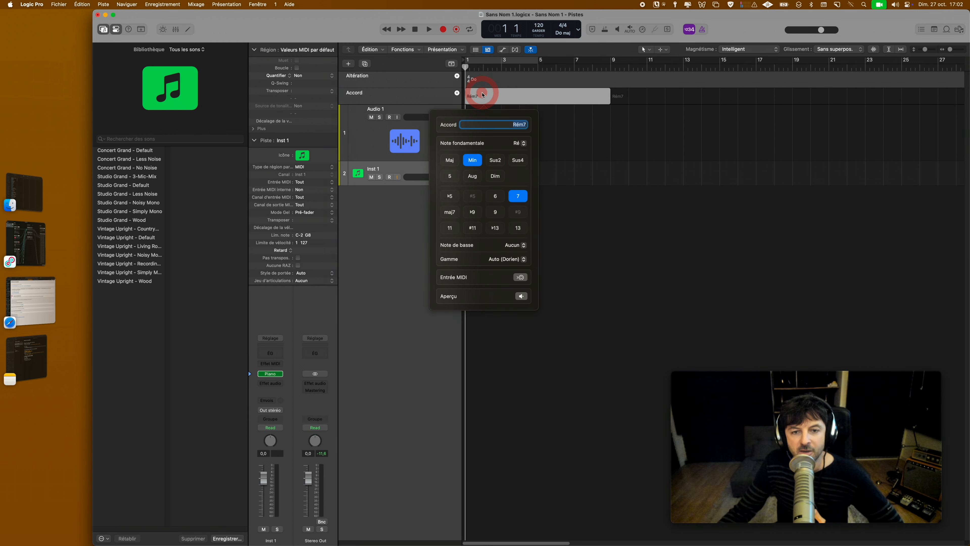
pyautogui.click(520, 277)
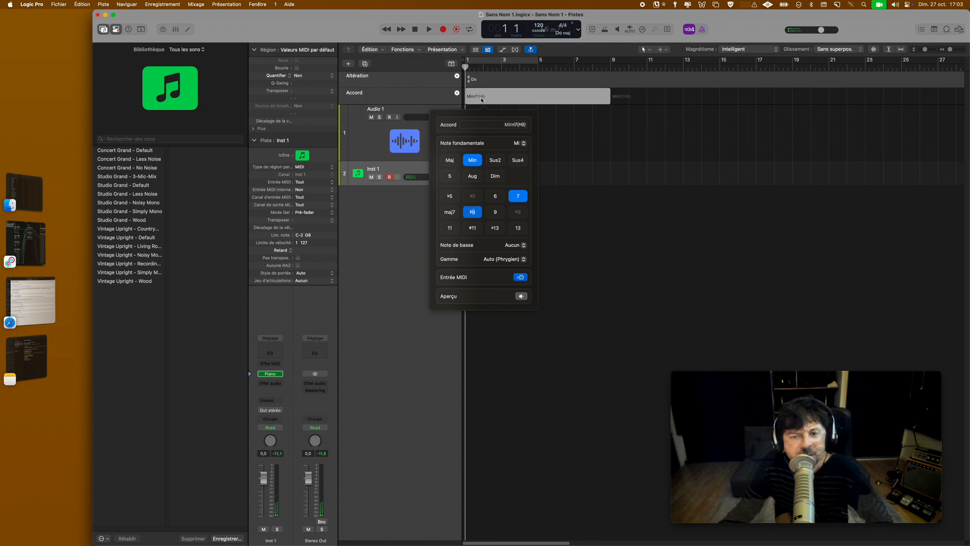
pyautogui.click(520, 278)
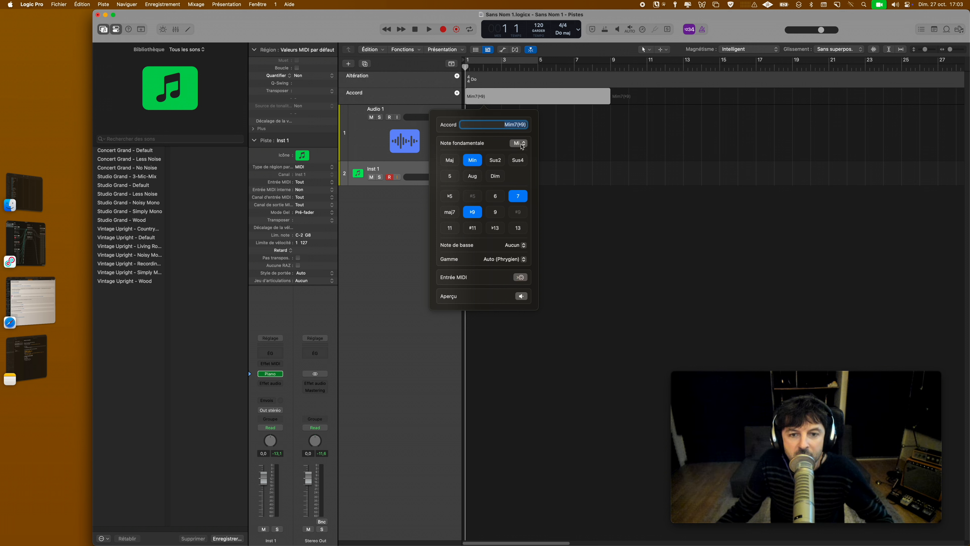
# Reduce the chord to Mim7, set its bass note to Ré and preview it.
pyautogui.click(481, 214)
pyautogui.click(519, 196)
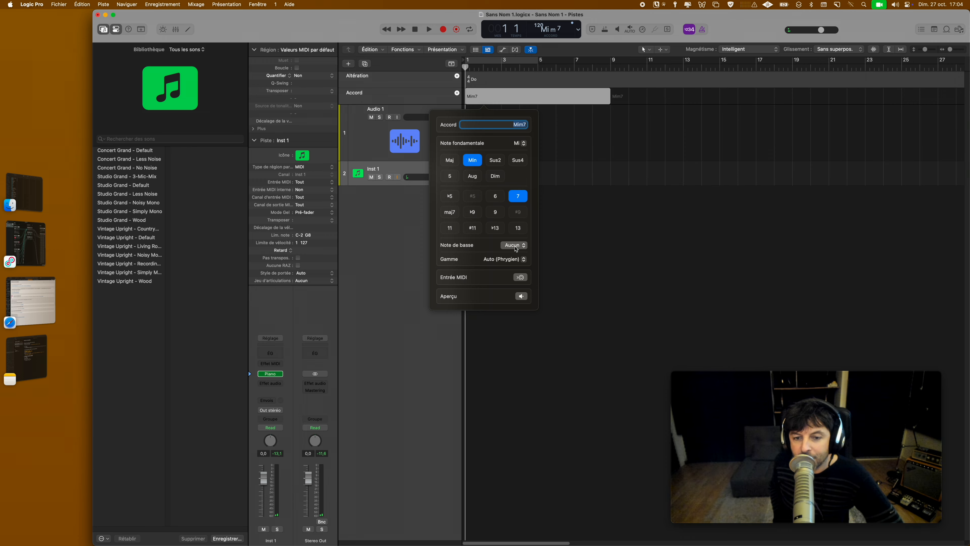
pyautogui.click(515, 246)
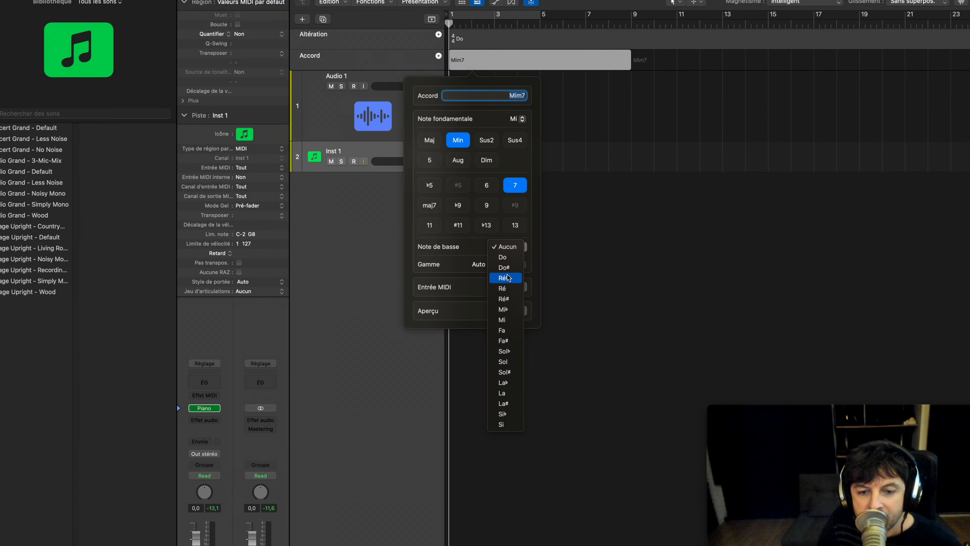
pyautogui.click(505, 288)
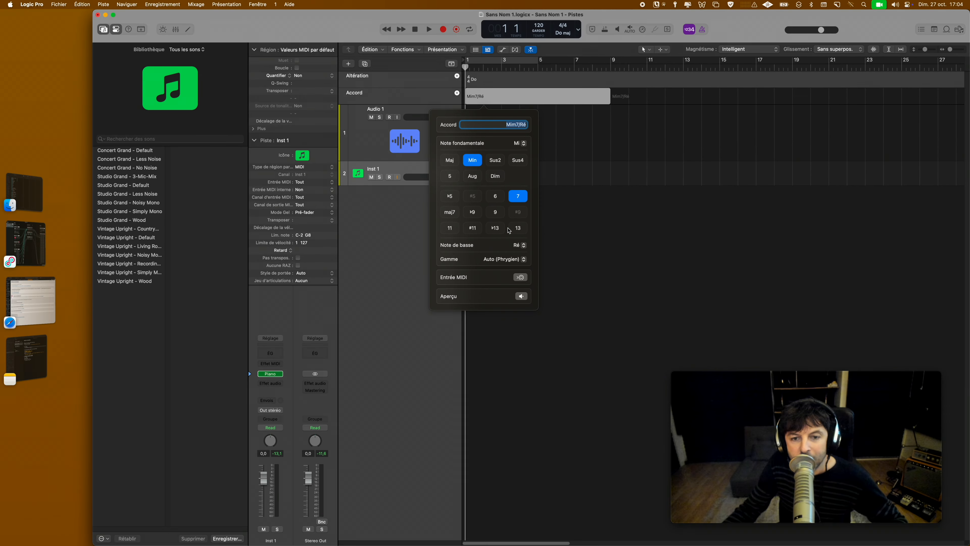
pyautogui.click(524, 312)
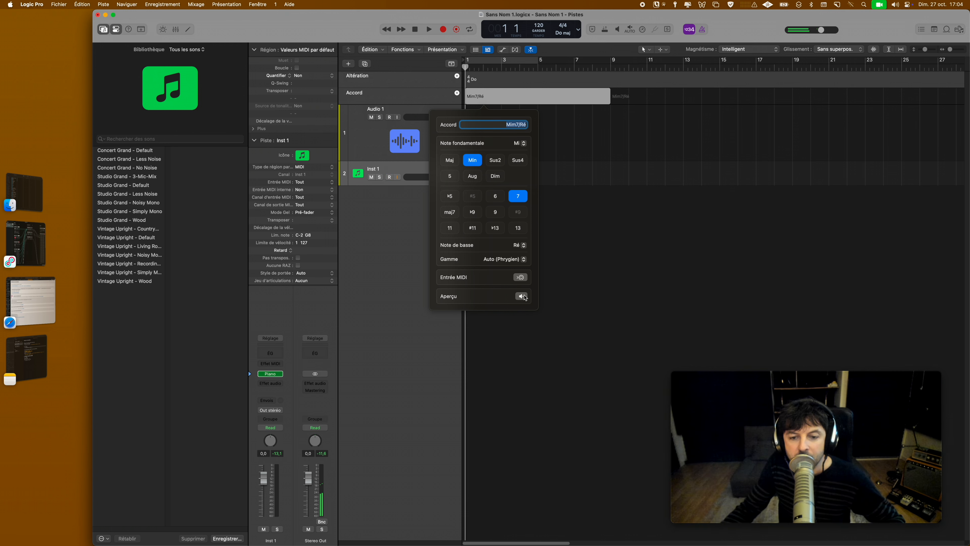
pyautogui.click(455, 99)
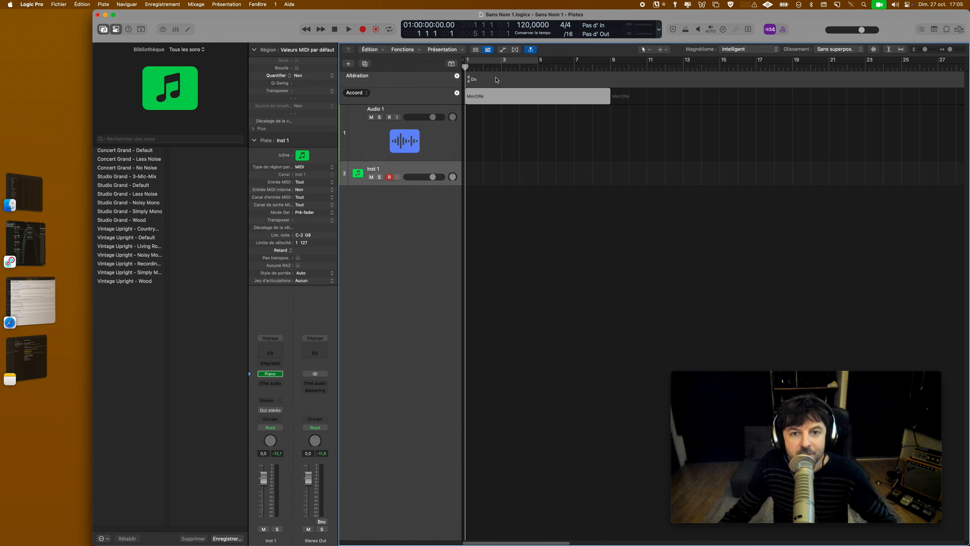
# Add a Do7 chord at bar 2 of the chord track.
pyautogui.moveTo(499, 68); pyautogui.dragTo(486, 68)
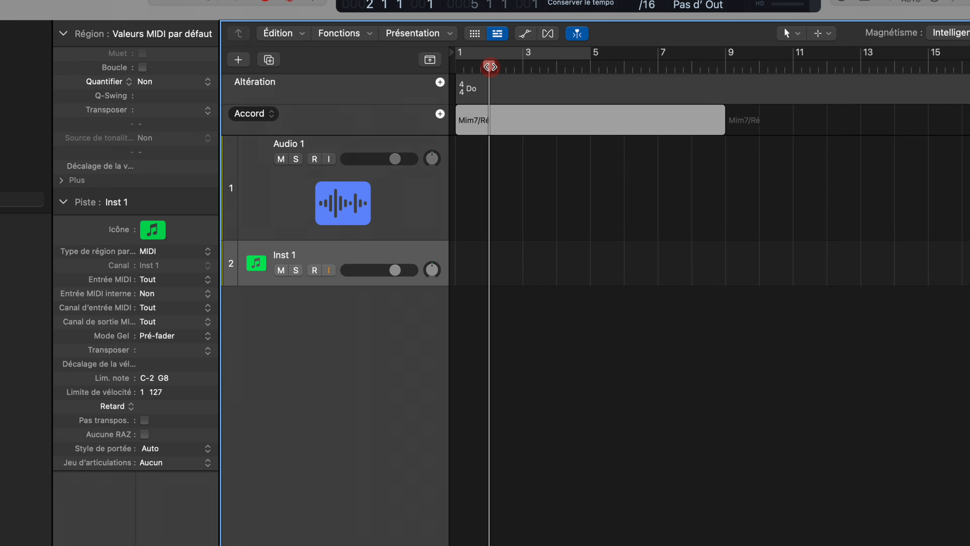
pyautogui.click(440, 114)
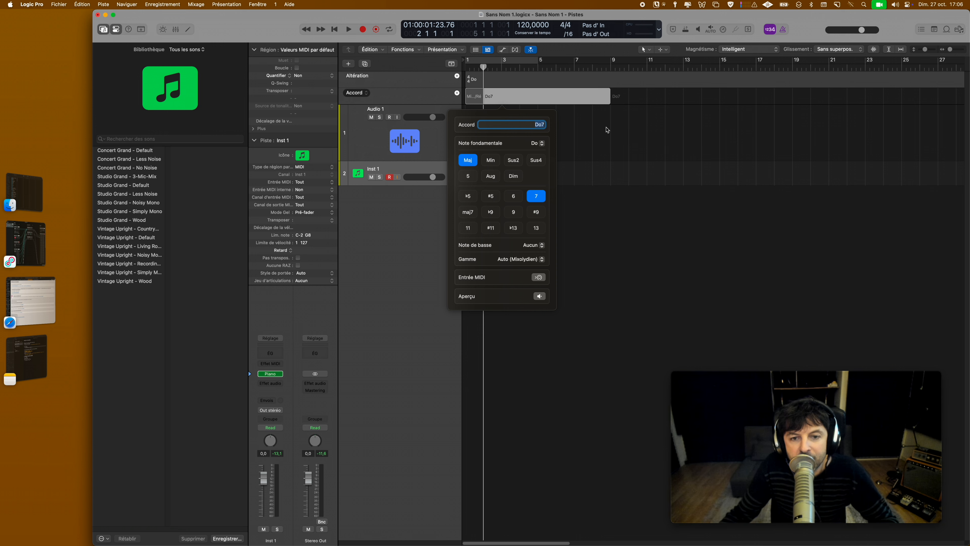
pyautogui.click(607, 130)
pyautogui.press('Return')
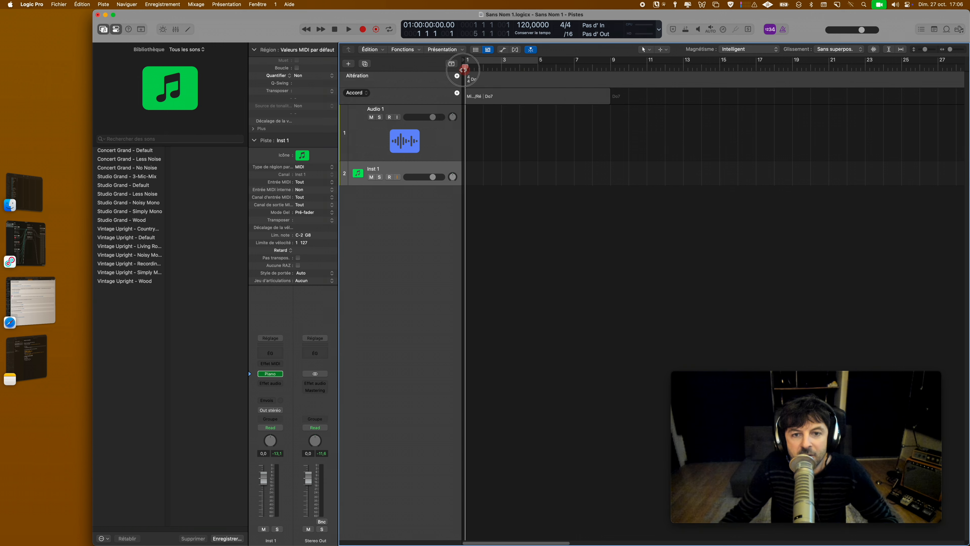
# Shorten the chord group so that it ends at bar 3.
pyautogui.press('super+Right')
pyautogui.press('super+Right')
pyautogui.press('super+Down')
pyautogui.press('super+Down')
pyautogui.press('super+Down')
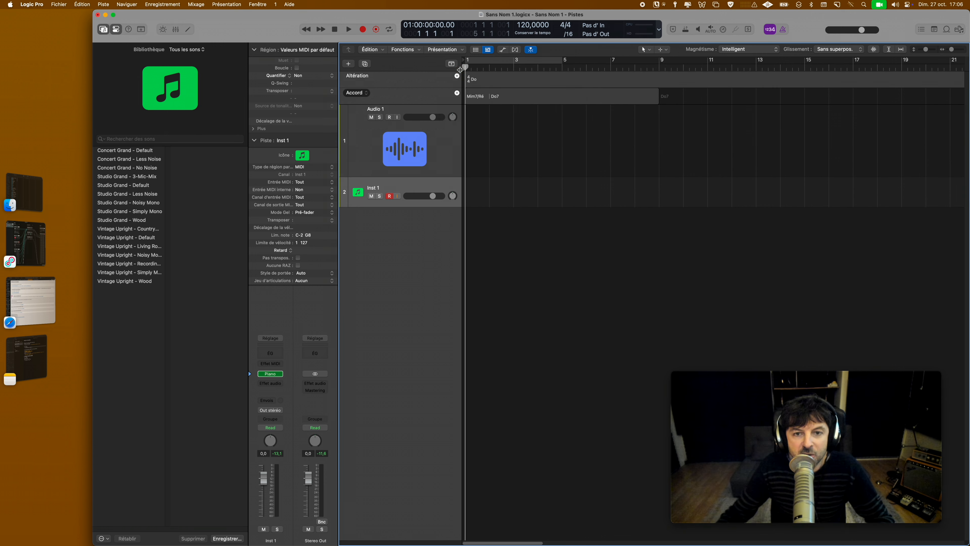
pyautogui.click(524, 101)
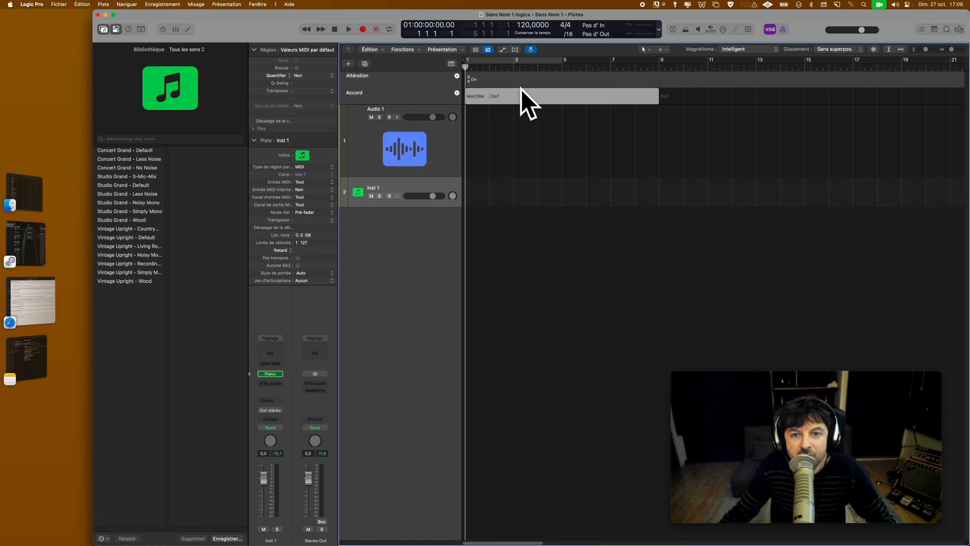
pyautogui.moveTo(656, 101); pyautogui.dragTo(507, 74)
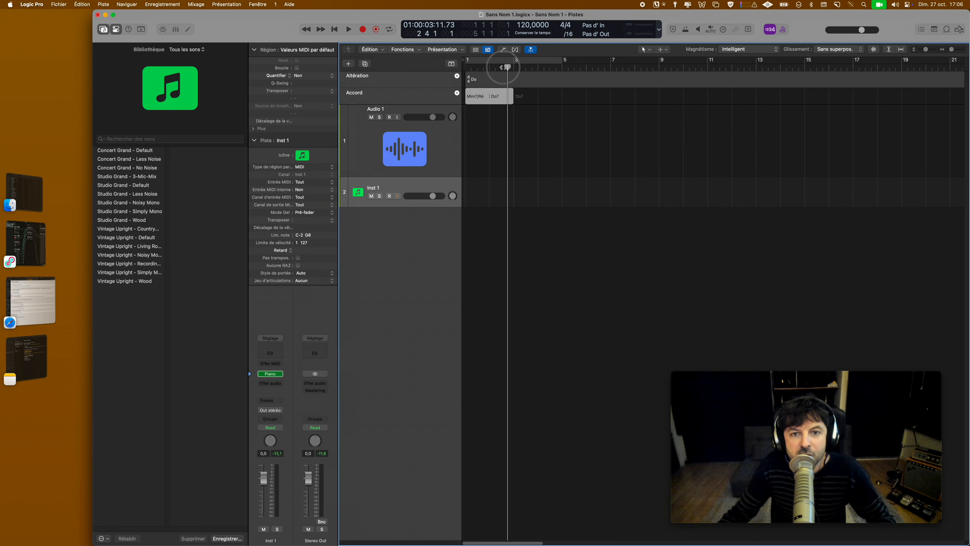
# Select the Mim7/Ré and Do7 chord group and copy it onto the Inst 1 track as a MIDI region.
pyautogui.press('super+Right')
pyautogui.press('super+Down')
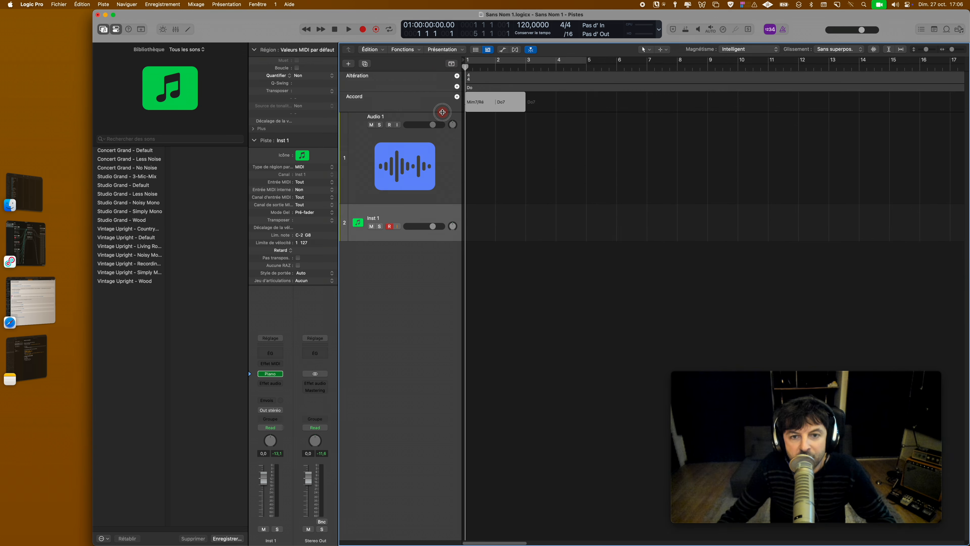
pyautogui.press('space')
pyautogui.click(484, 101)
pyautogui.doubleClick(510, 101)
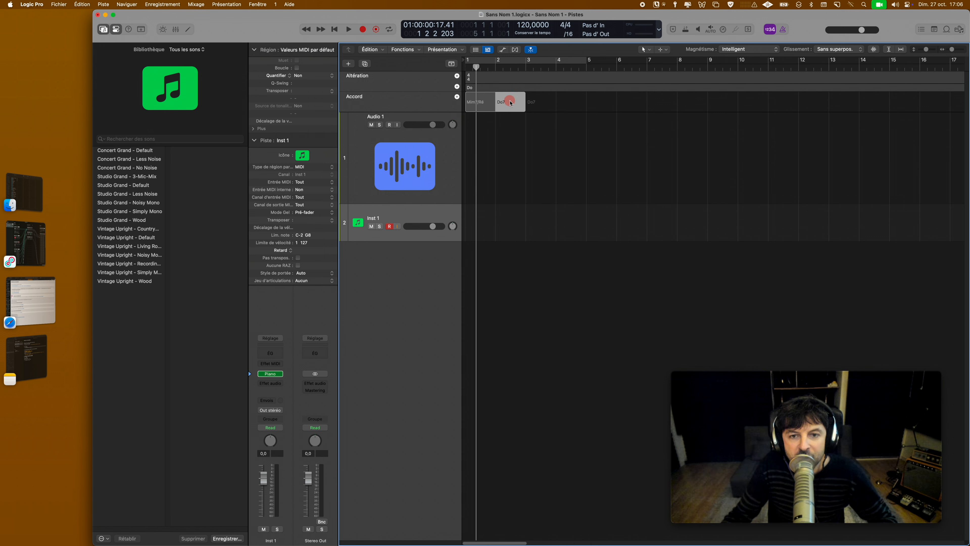
pyautogui.click(617, 239)
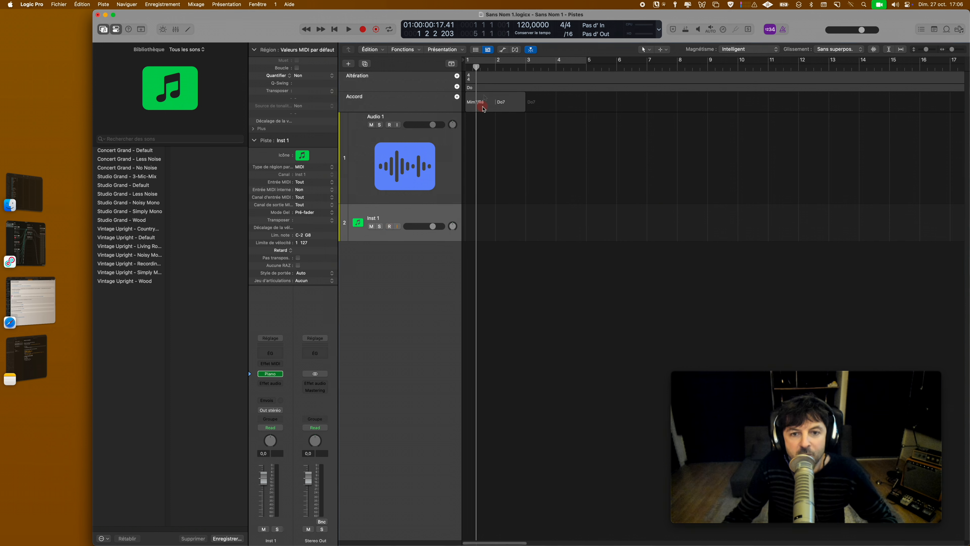
pyautogui.click(484, 97)
pyautogui.moveTo(484, 97); pyautogui.dragTo(482, 216)
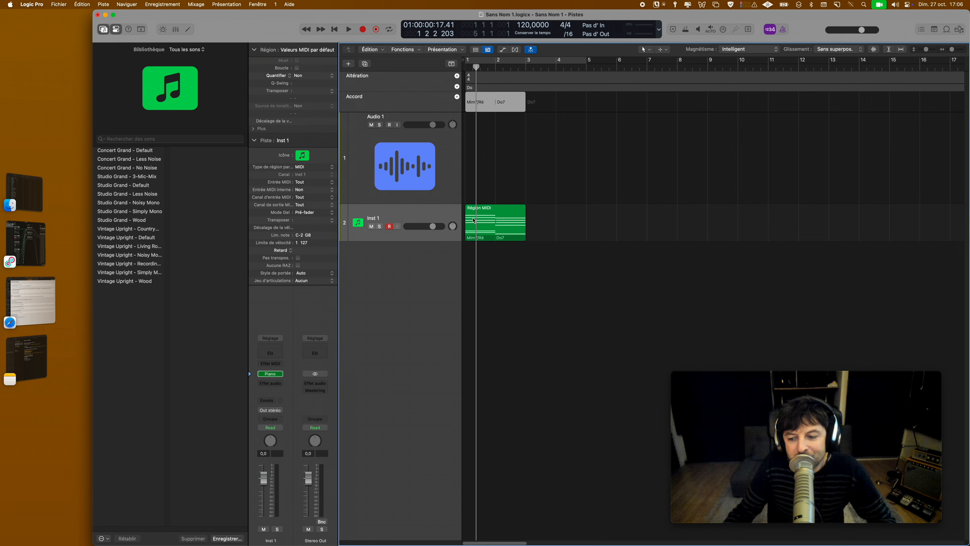
# Play the MIDI region and lower the Inst 1 track volume to -14.4 dB.
pyautogui.click(474, 221)
pyautogui.press('space')
pyautogui.moveTo(433, 226); pyautogui.dragTo(417, 229)
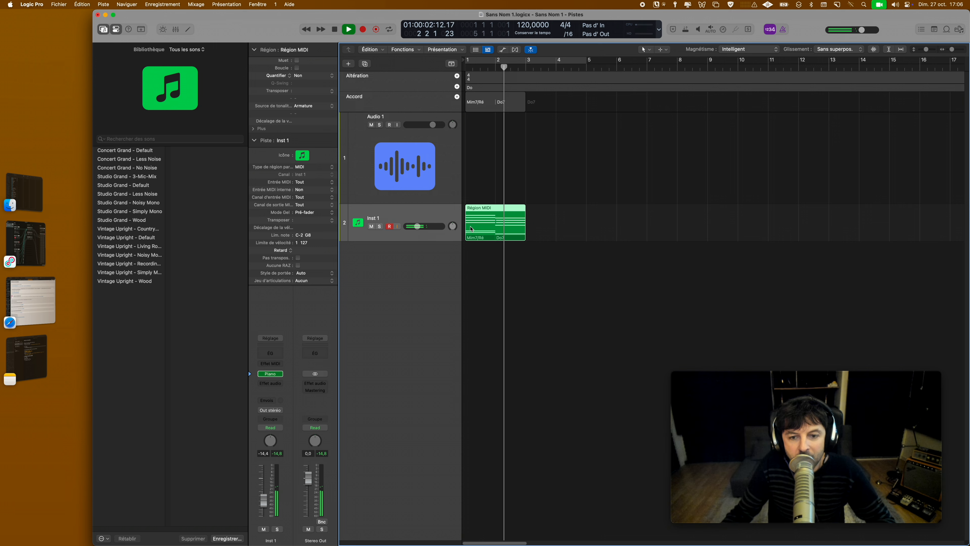
# Stop playback and open the MIDI region in the piano roll to examine its chord notes.
pyautogui.doubleClick(487, 230)
pyautogui.press('space')
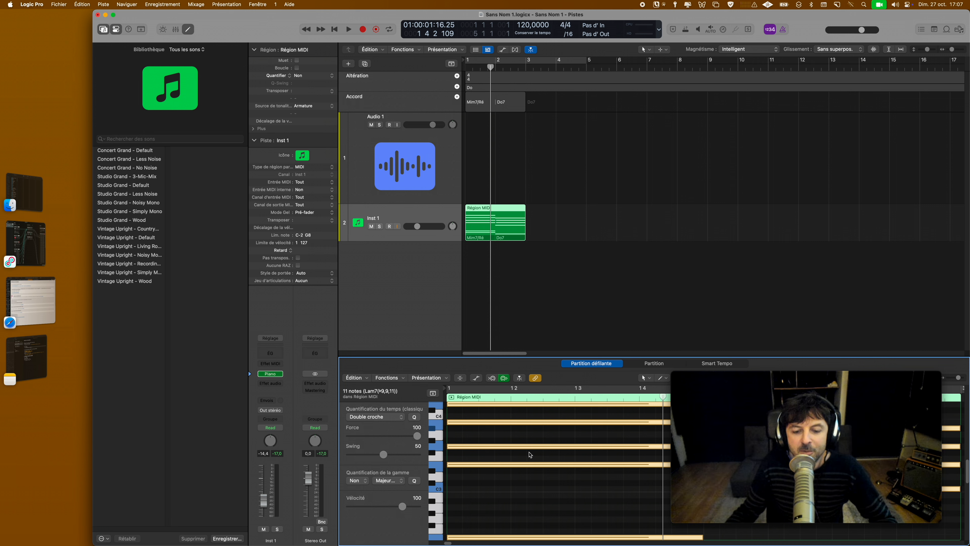
pyautogui.scroll(3, 490, 447)
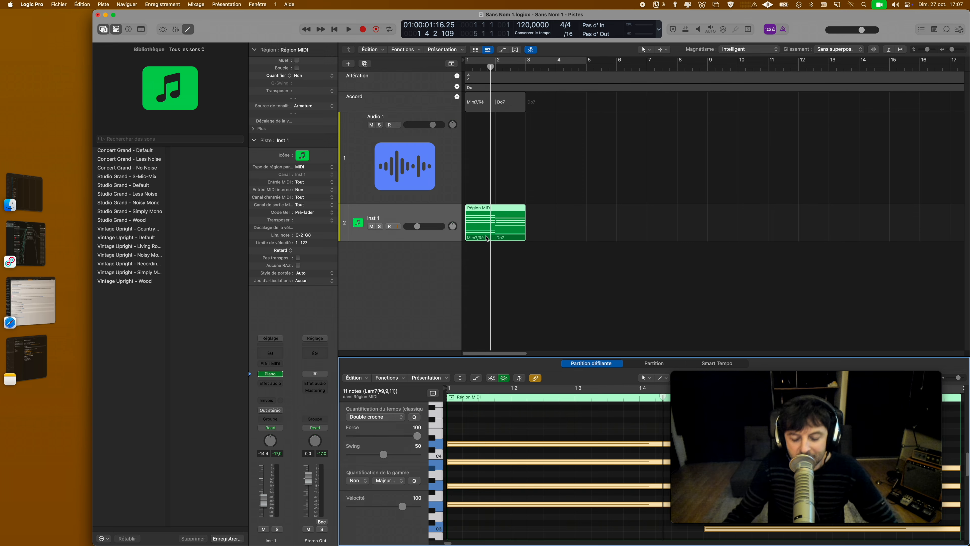
# Delete the MIDI region on Inst 1 and the chord group on the chord track.
pyautogui.click(483, 224)
pyautogui.press('Delete')
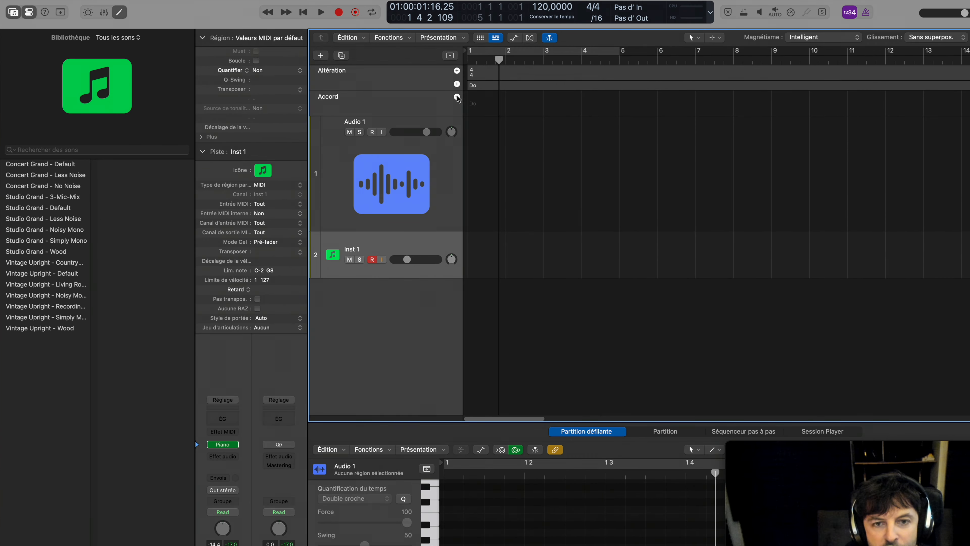
pyautogui.click(457, 97)
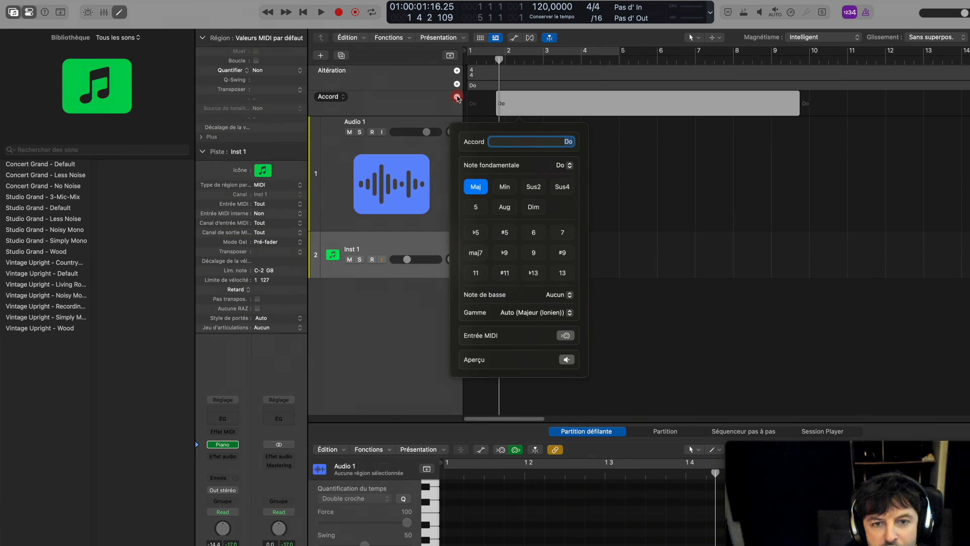
pyautogui.click(524, 99)
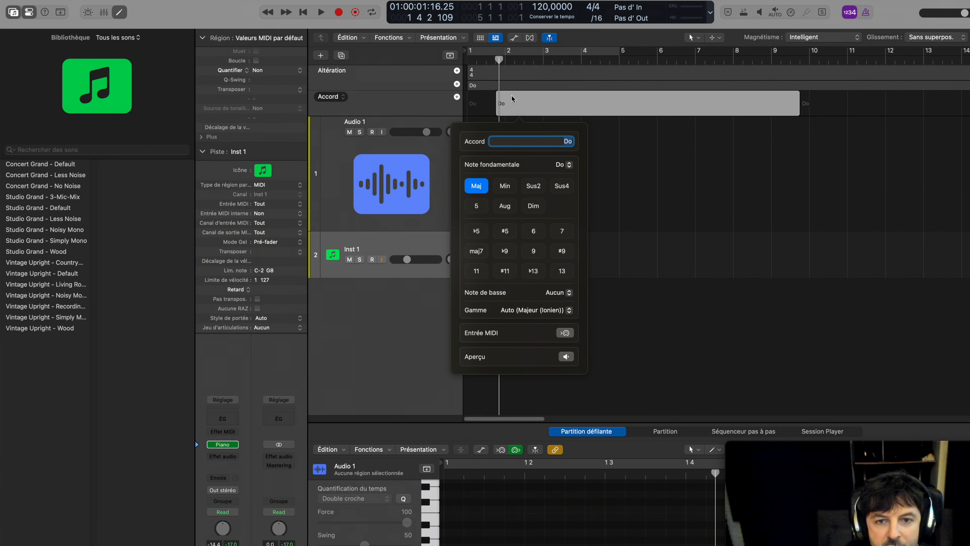
pyautogui.click(621, 137)
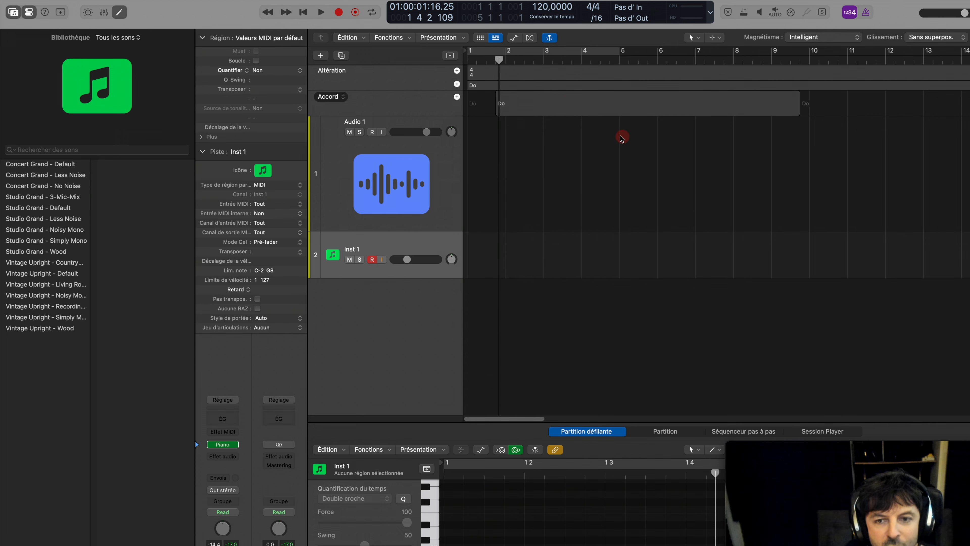
pyautogui.click(567, 104)
pyautogui.press('Delete')
# Return the playhead to bar 1, create a chord there and replace it with the ii - V - I progression.
pyautogui.moveTo(542, 60); pyautogui.dragTo(457, 59)
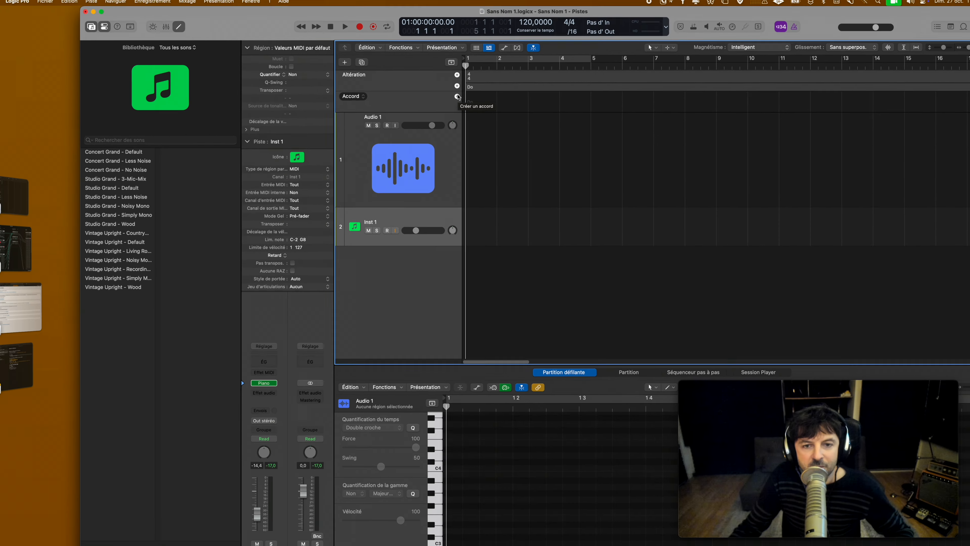
pyautogui.click(457, 97)
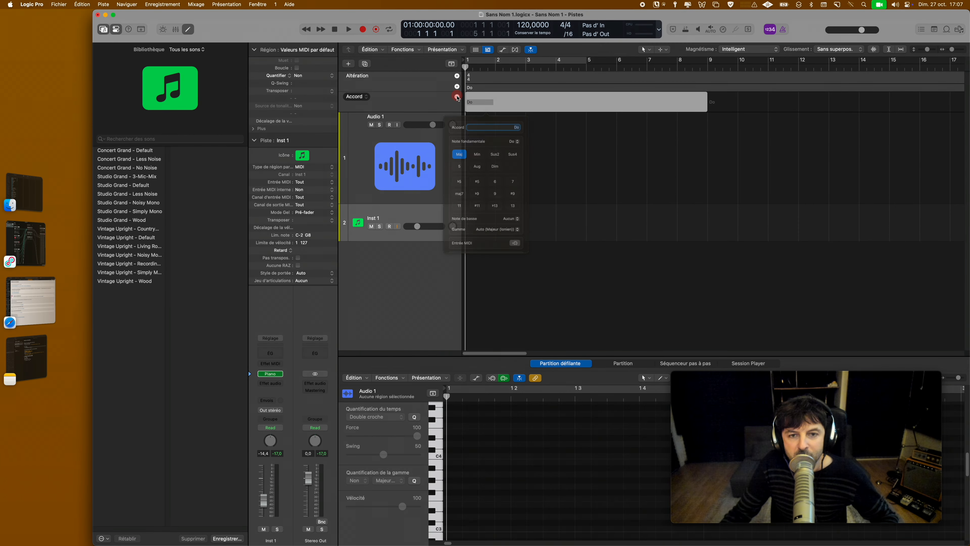
pyautogui.click(493, 98)
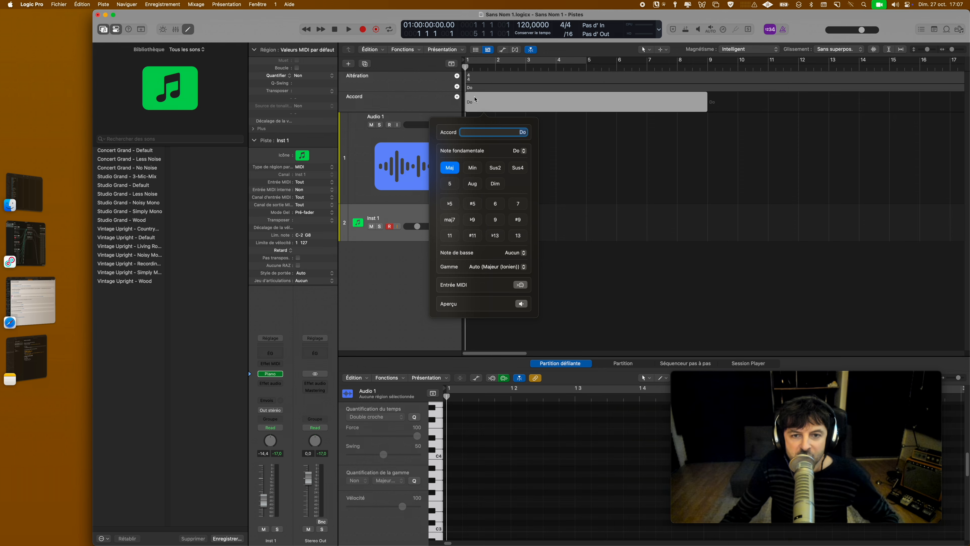
pyautogui.rightClick(476, 98)
pyautogui.moveTo(595, 100)
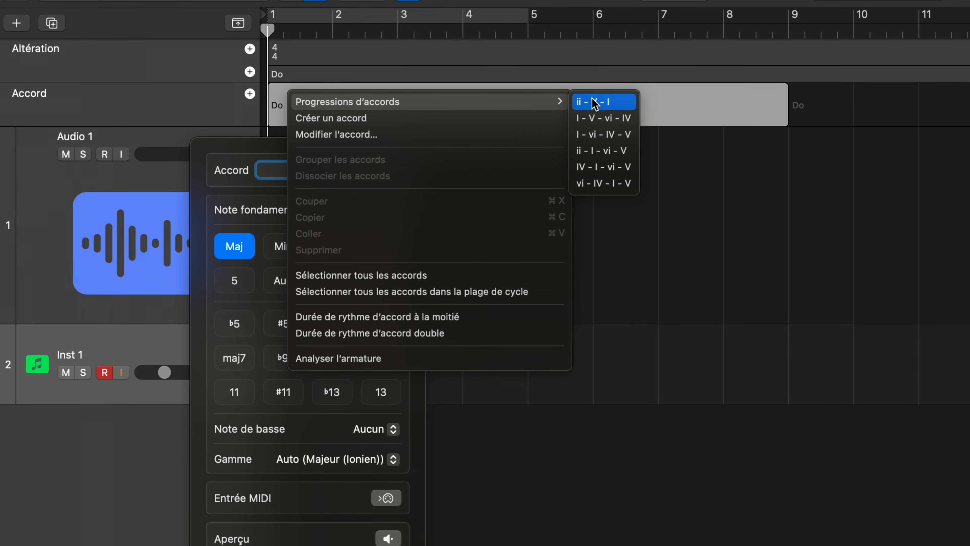
pyautogui.click(600, 102)
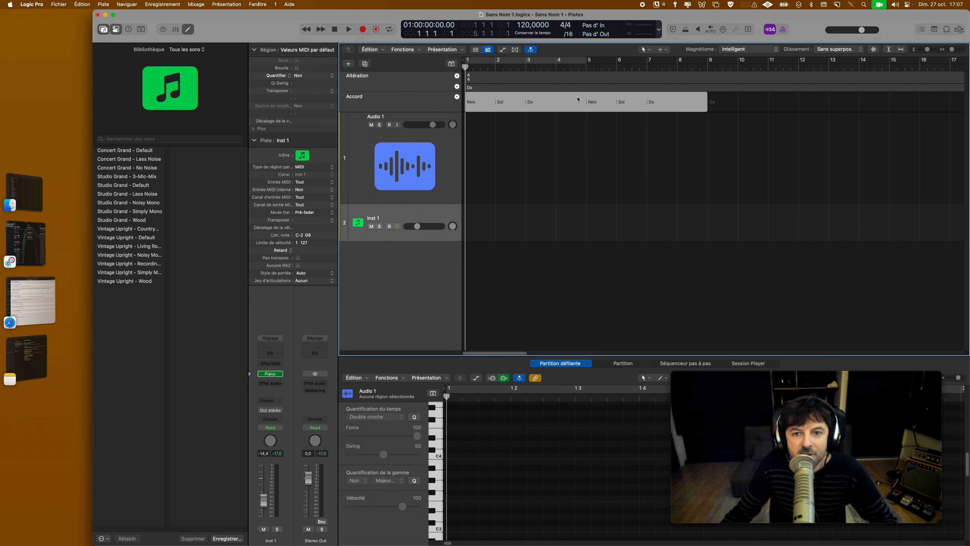
# Copy the chord group onto the Inst 1 track as a MIDI region and play it with bars 1 to 5 cycling.
pyautogui.click(575, 63)
pyautogui.press('space')
pyautogui.moveTo(542, 100); pyautogui.dragTo(533, 224)
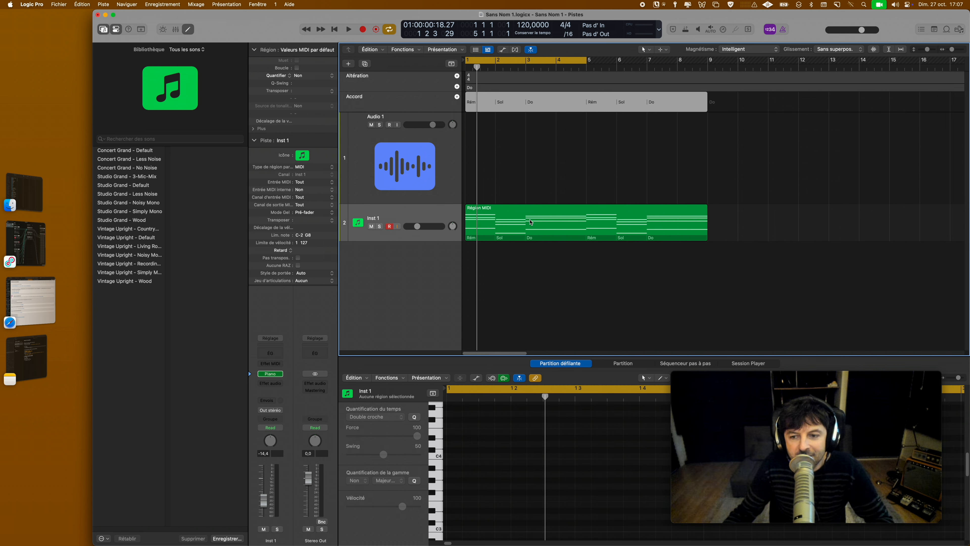
pyautogui.press('space')
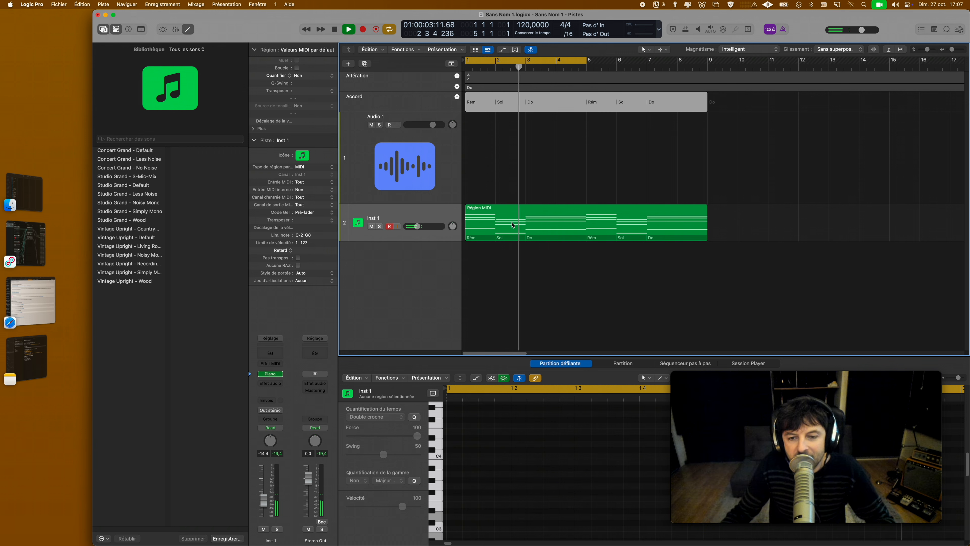
# Change the first three chords of the progression to Rém7, Sol7 and Domaj7.
pyautogui.doubleClick(510, 102)
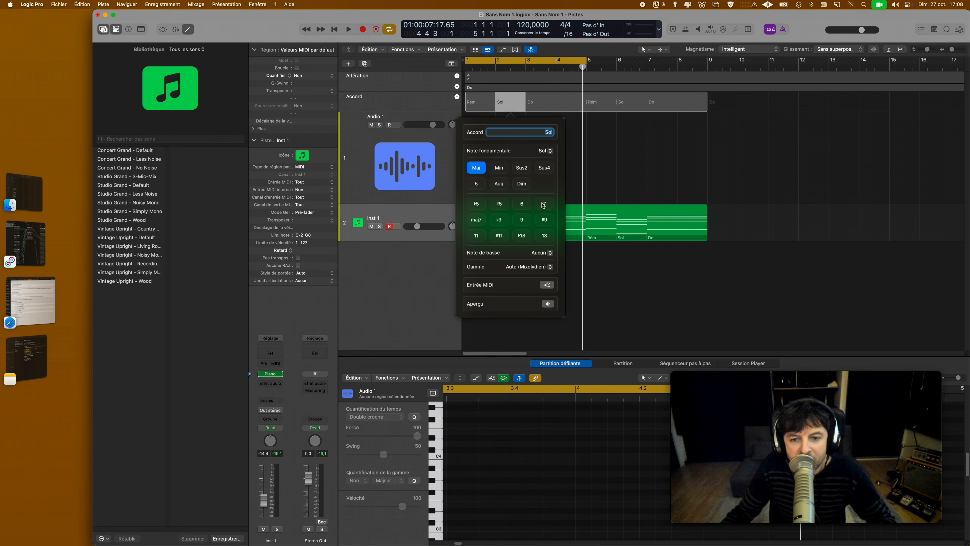
pyautogui.doubleClick(477, 100)
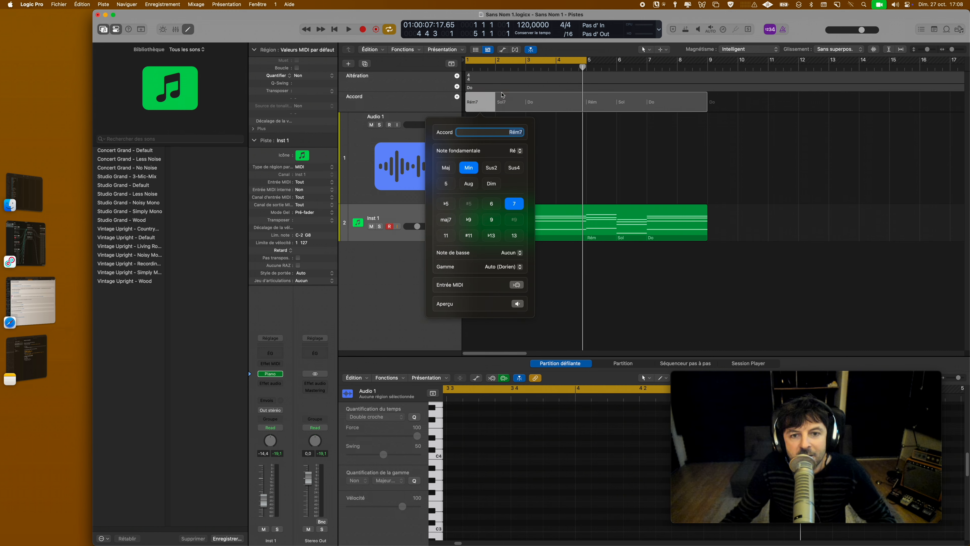
pyautogui.doubleClick(547, 102)
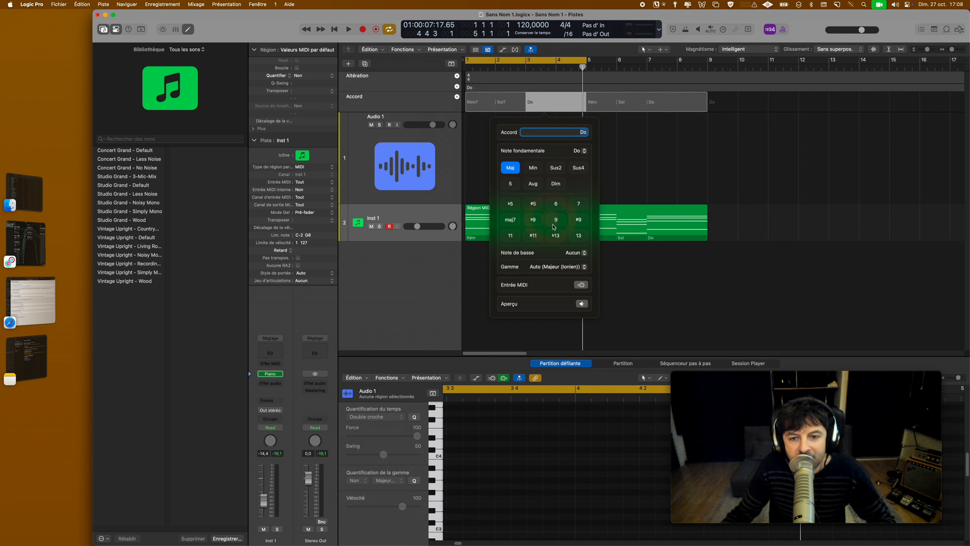
pyautogui.click(623, 164)
# Try to copy the edited seventh-chord group over the MIDI region on Inst 1 and play it back.
pyautogui.click(493, 109)
pyautogui.moveTo(492, 109); pyautogui.dragTo(490, 213)
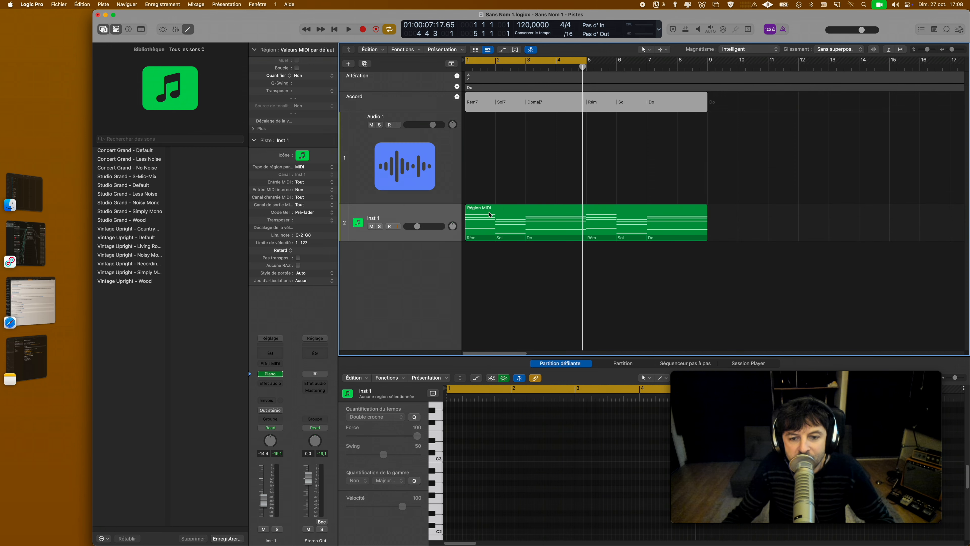
pyautogui.press('space')
pyautogui.click(475, 238)
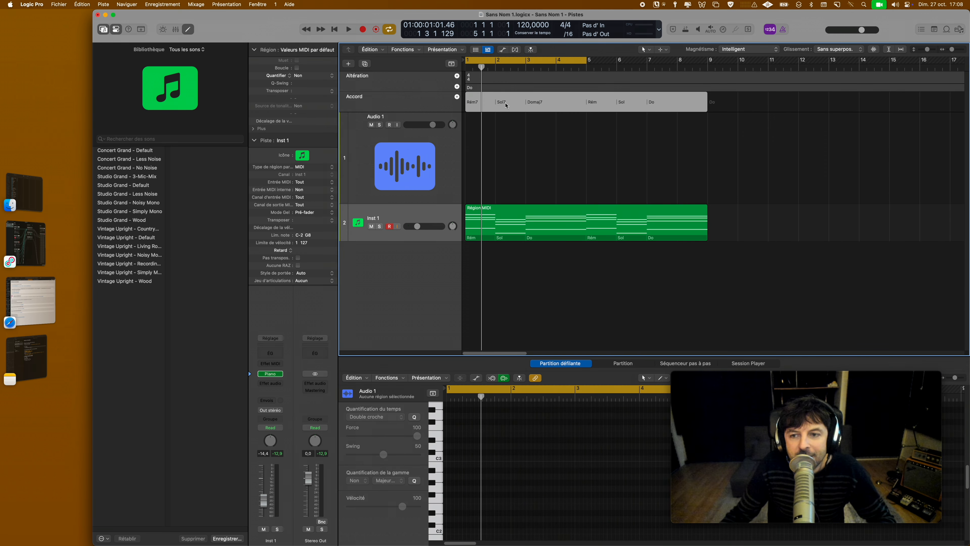
# Shorten the chord group so it ends at bar 5, keeping only Rém7, Sol7 and Domaj7.
pyautogui.moveTo(705, 108); pyautogui.dragTo(520, 109)
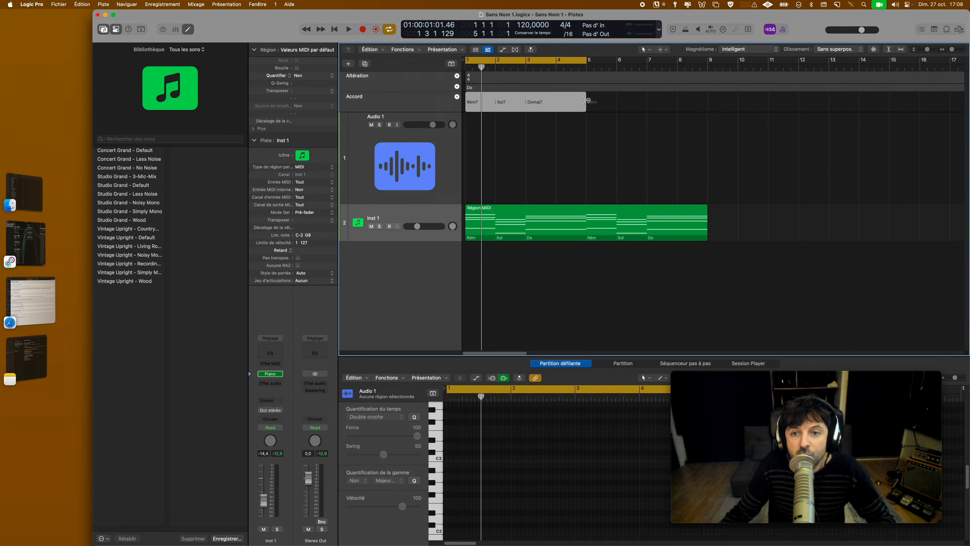
pyautogui.moveTo(587, 101); pyautogui.dragTo(608, 99)
pyautogui.click(604, 210)
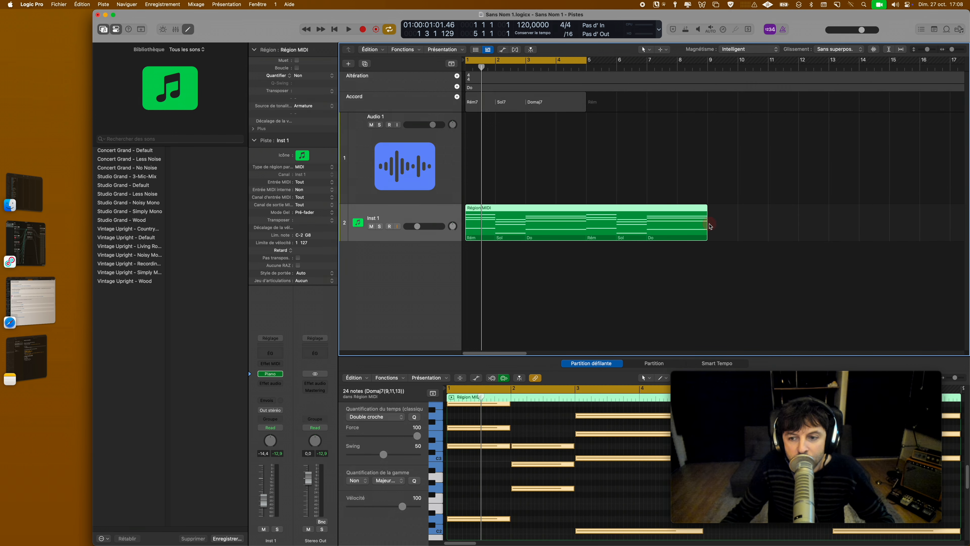
pyautogui.moveTo(710, 221); pyautogui.dragTo(637, 123)
pyautogui.moveTo(590, 95); pyautogui.dragTo(718, 100)
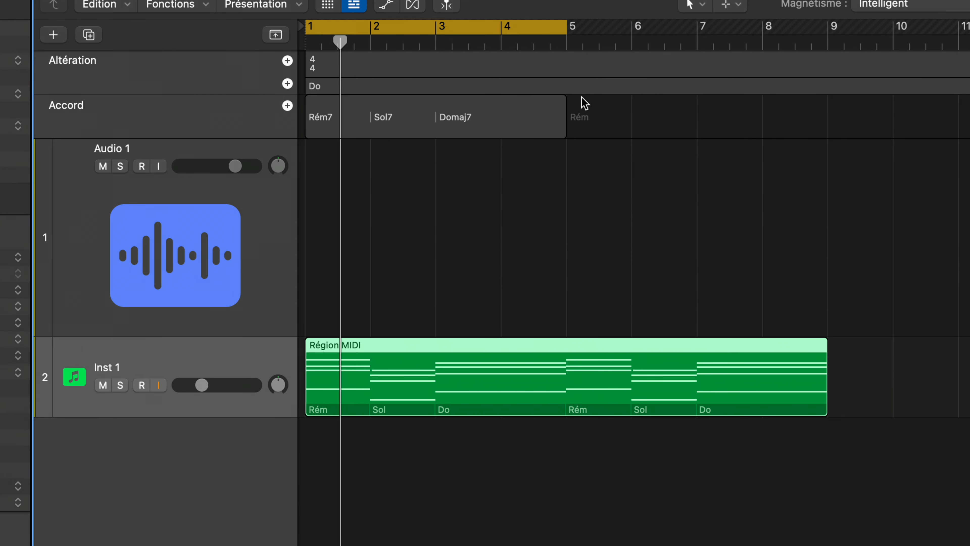
pyautogui.moveTo(840, 114); pyautogui.dragTo(460, 120)
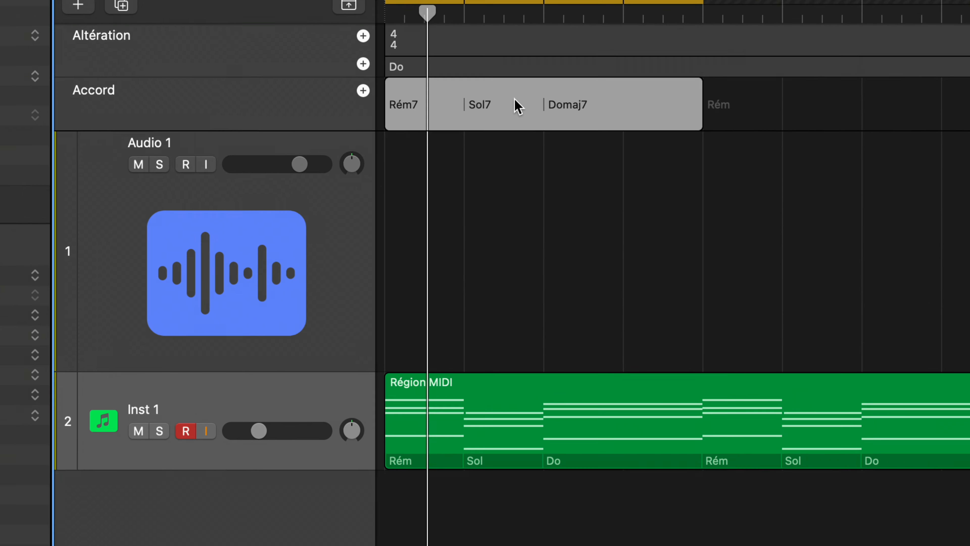
# Ungroup the Rém7, Sol7 and Domaj7 chord group into separate chords.
pyautogui.rightClick(515, 102)
pyautogui.moveTo(533, 106)
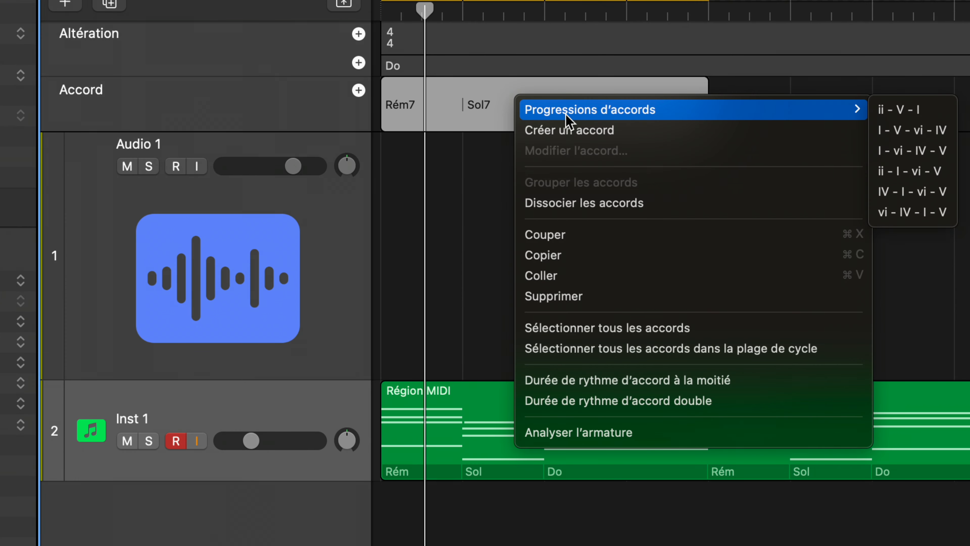
pyautogui.click(569, 202)
# Lengthen the Sol7 chord up to bar 4, shortening Domaj7 to one bar.
pyautogui.click(507, 107)
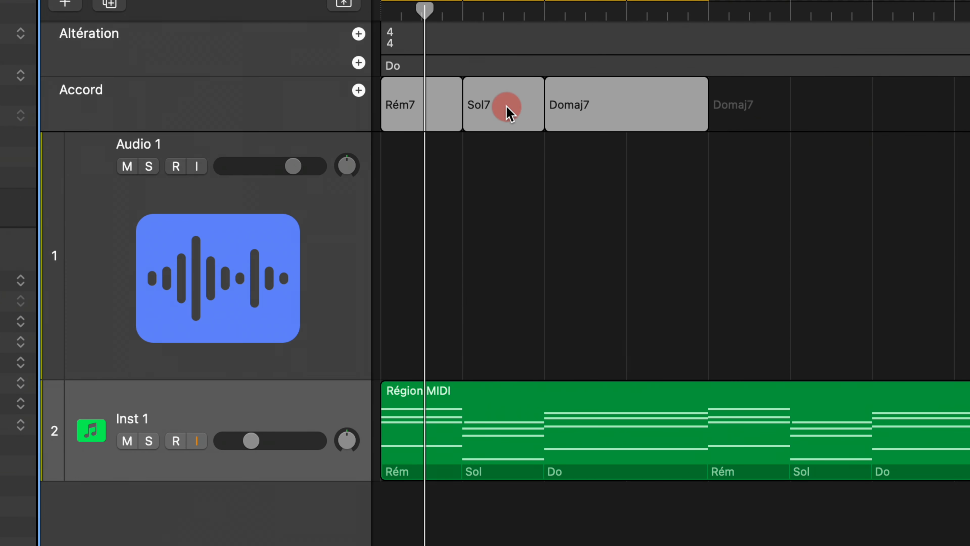
pyautogui.moveTo(543, 122)
pyautogui.mouseDown()
pyautogui.moveTo(579, 119)
pyautogui.moveTo(537, 119)
pyautogui.mouseUp()
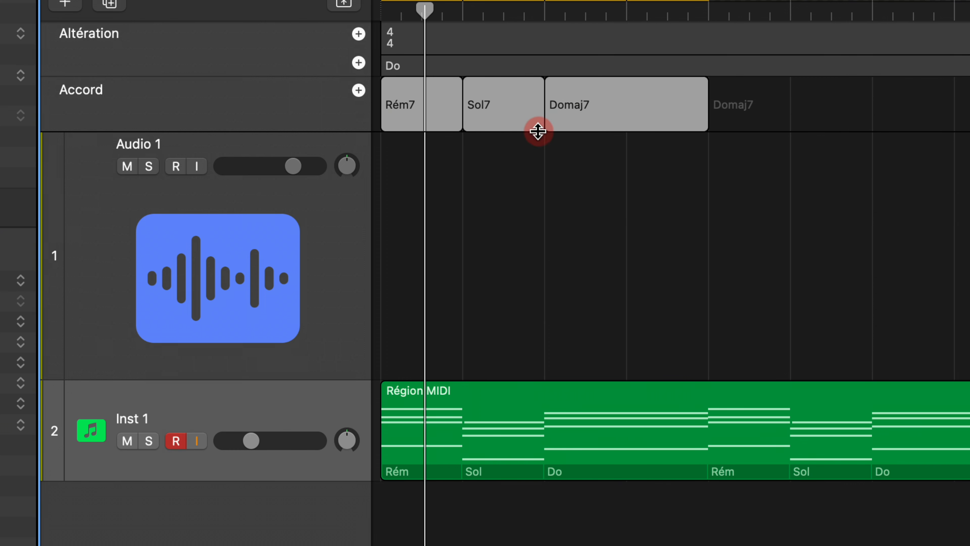
pyautogui.click(537, 131)
pyautogui.moveTo(542, 113); pyautogui.dragTo(624, 113)
pyautogui.click(499, 98)
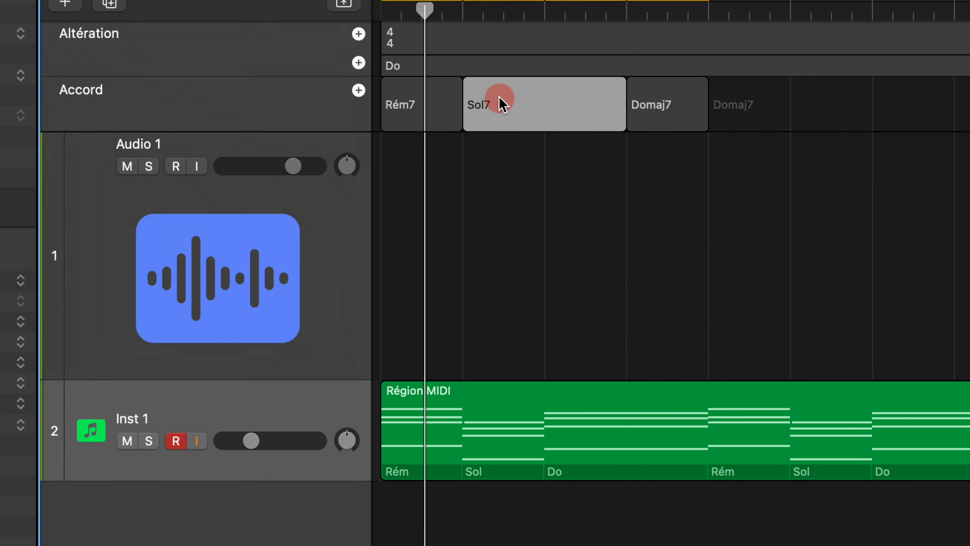
pyautogui.click(671, 98)
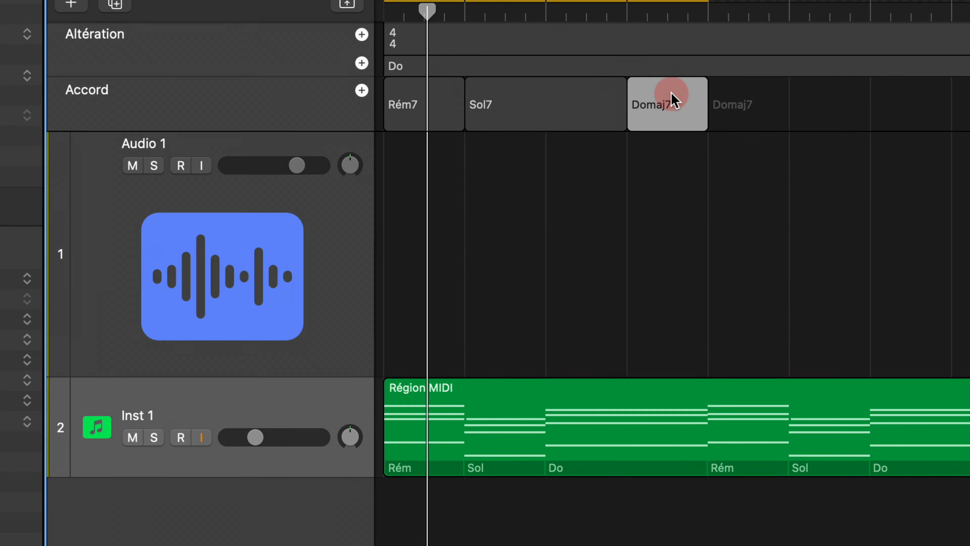
pyautogui.moveTo(464, 108); pyautogui.dragTo(496, 107)
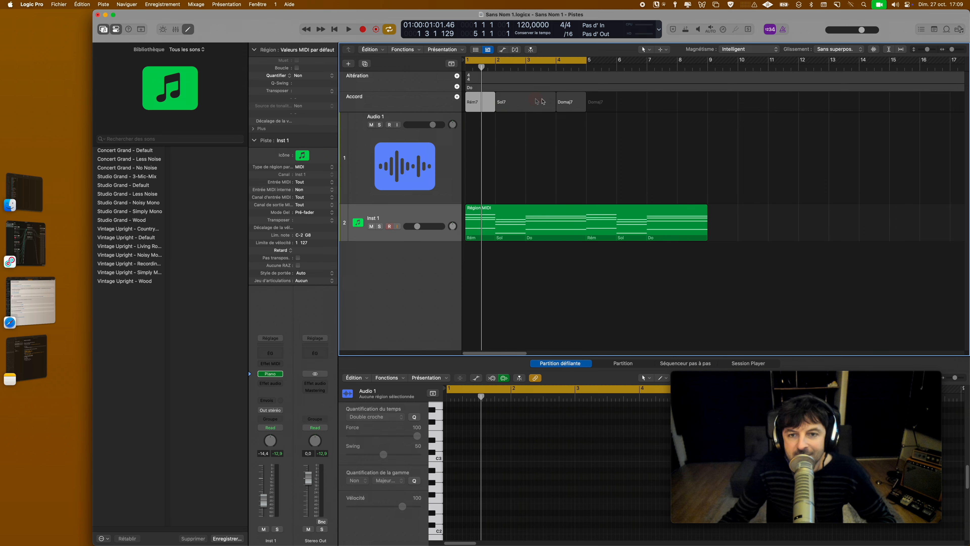
# Copy the Sol7 chord to bar 5 and undo the copy.
pyautogui.click(542, 101)
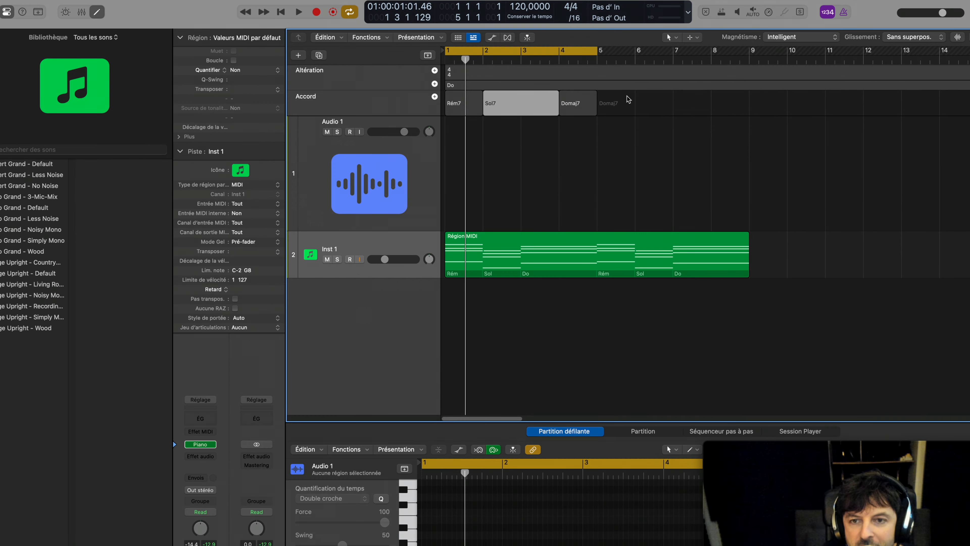
pyautogui.moveTo(502, 103); pyautogui.dragTo(619, 104)
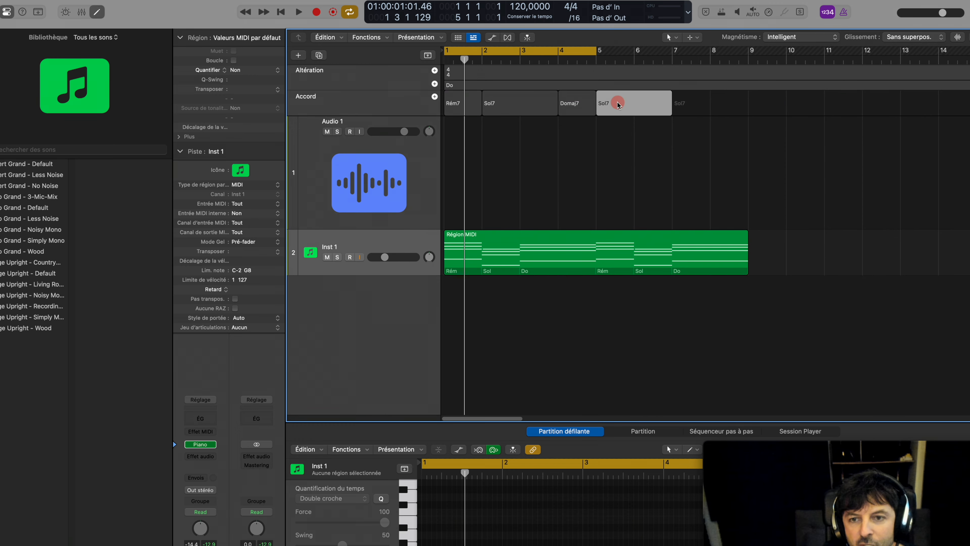
pyautogui.press('super+z')
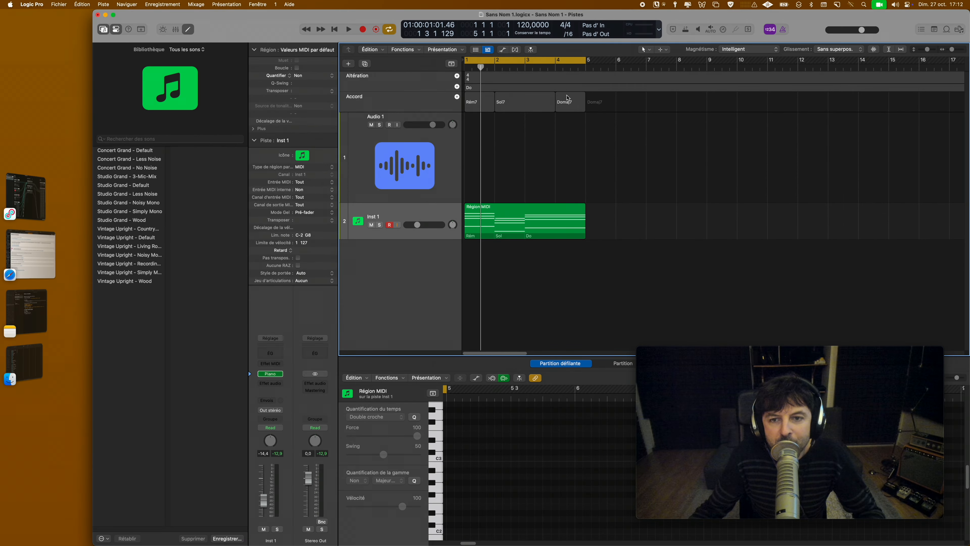
# Select the Rém7, Sol7 and Domaj7 chords together, and try a copy at bar 5 before undoing it.
pyautogui.click(568, 98)
pyautogui.keyDown('shift'); pyautogui.click(539, 98); pyautogui.keyUp('shift')
pyautogui.keyDown('shift'); pyautogui.click(490, 97); pyautogui.keyUp('shift')
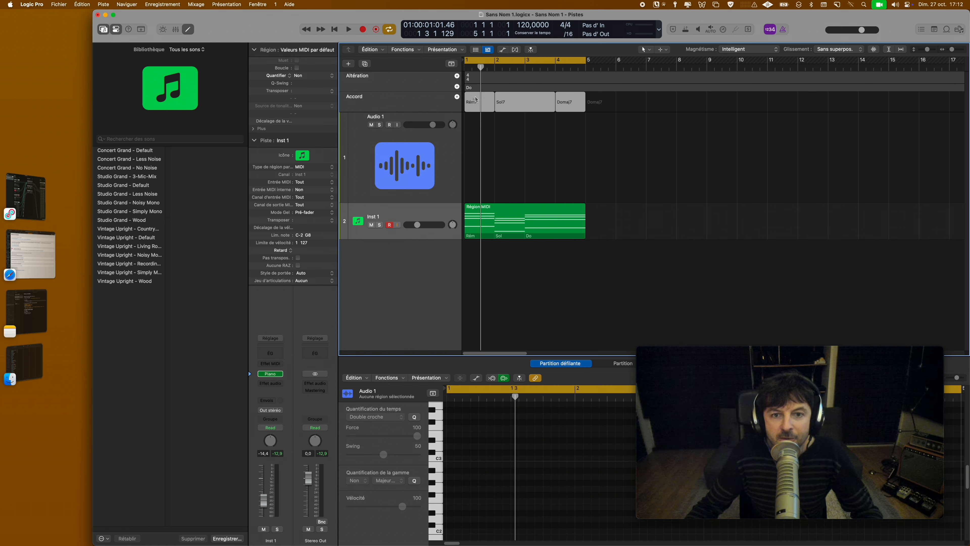
pyautogui.moveTo(474, 100); pyautogui.dragTo(594, 102)
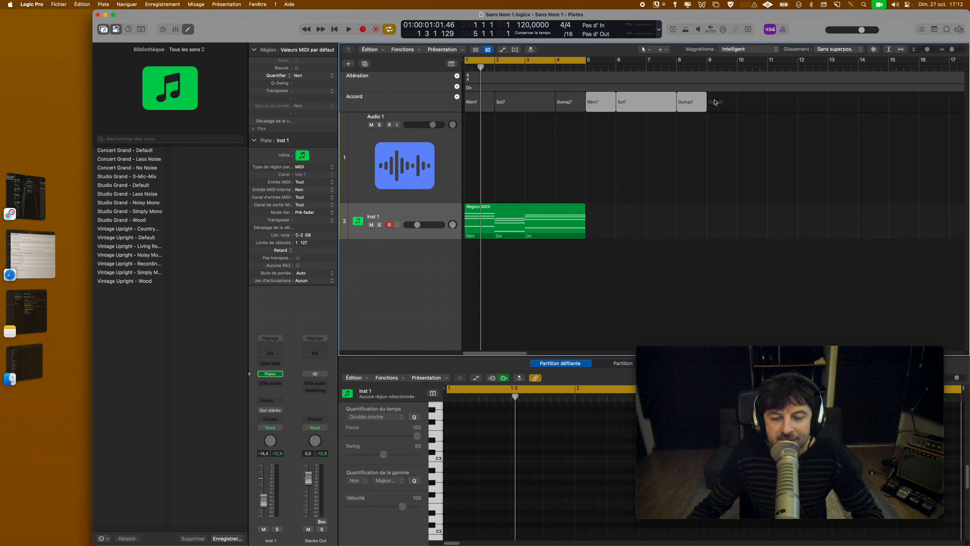
pyautogui.press('super+z')
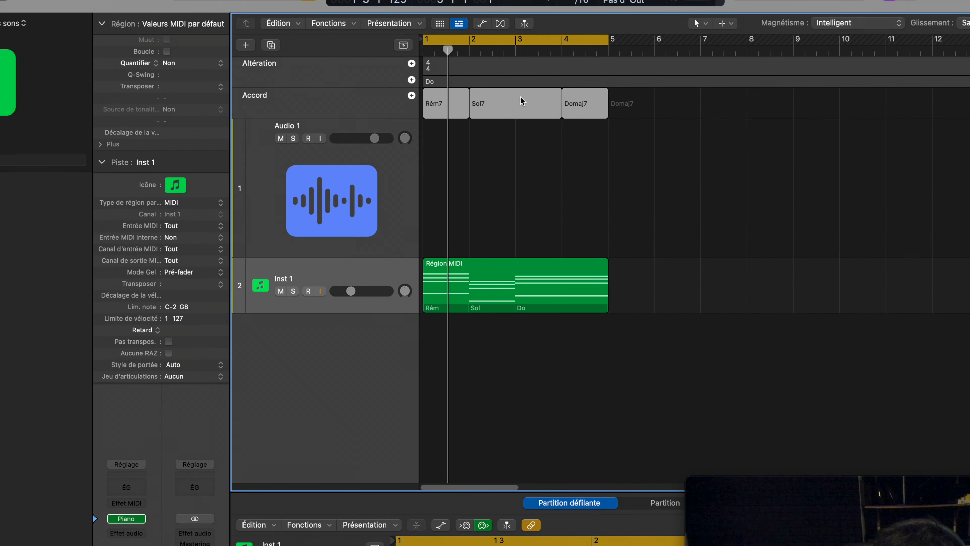
# Group the three selected chords on the chord track.
pyautogui.rightClick(529, 99)
pyautogui.moveTo(530, 100)
pyautogui.click(550, 145)
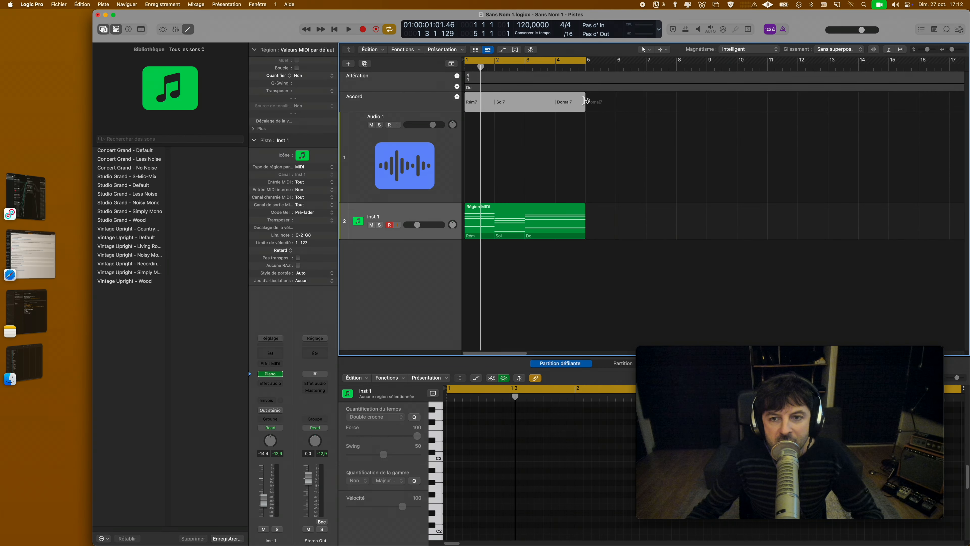
# Loop the chord group up to bar 9 and remove the repetition.
pyautogui.moveTo(585, 102); pyautogui.dragTo(707, 101)
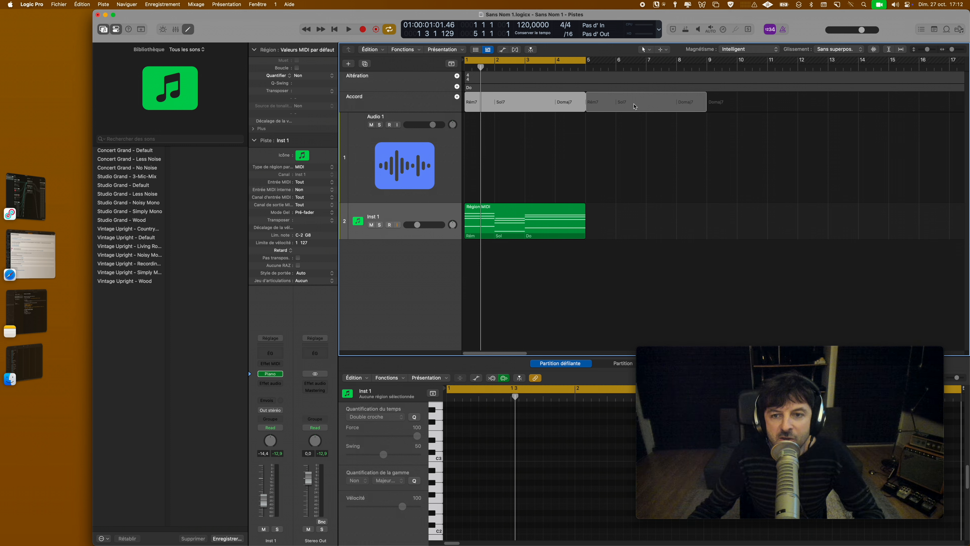
pyautogui.click(578, 99)
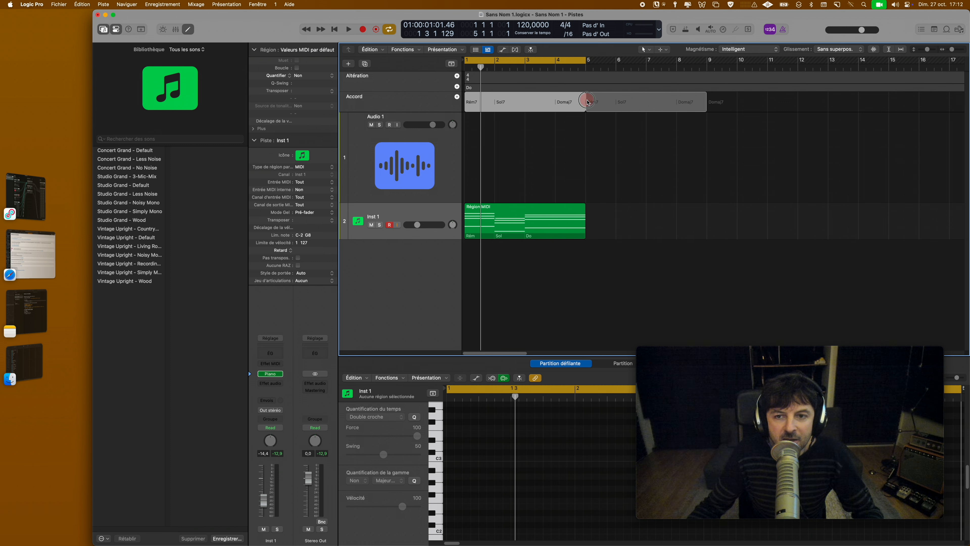
pyautogui.click(586, 100)
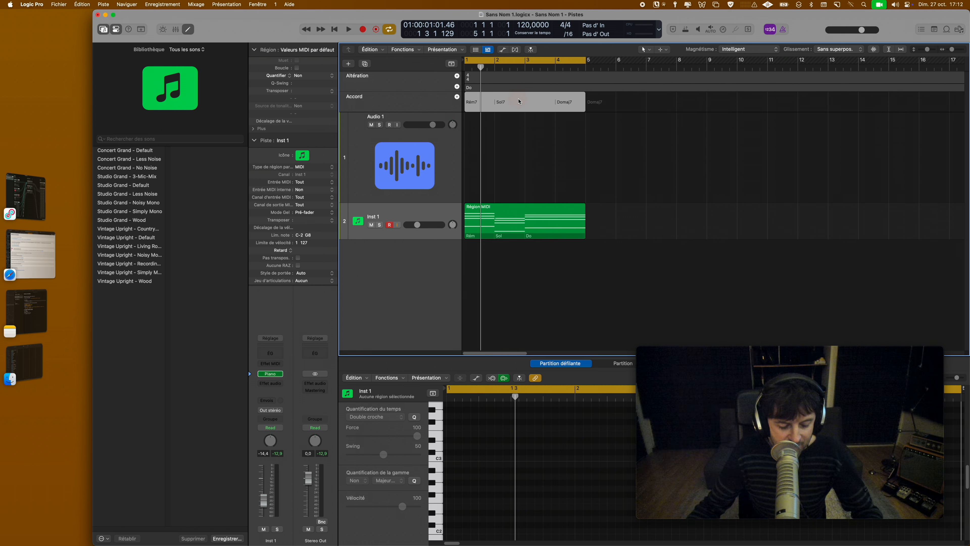
# Copy the chord group to bar 5 and ungroup the copied Rém7, Sol7 and Domaj7 chords.
pyautogui.moveTo(527, 100); pyautogui.dragTo(608, 104)
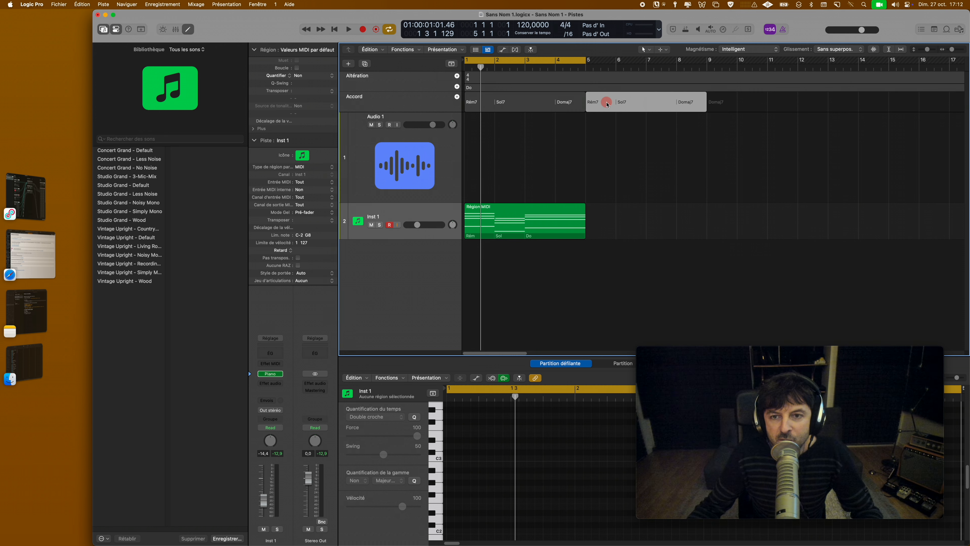
pyautogui.rightClick(643, 101)
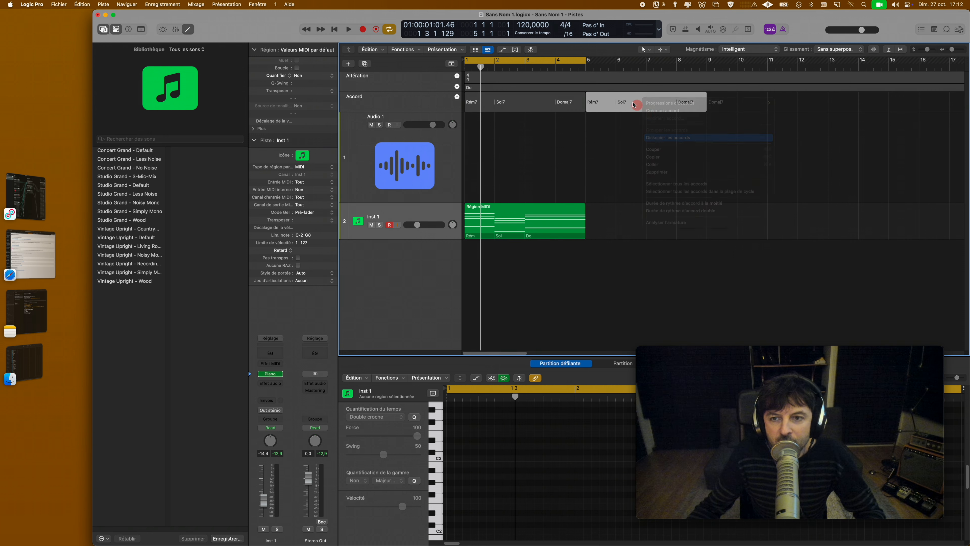
pyautogui.click(664, 125)
pyautogui.click(625, 101)
pyautogui.click(601, 103)
pyautogui.click(645, 96)
pyautogui.doubleClick(633, 100)
pyautogui.click(667, 203)
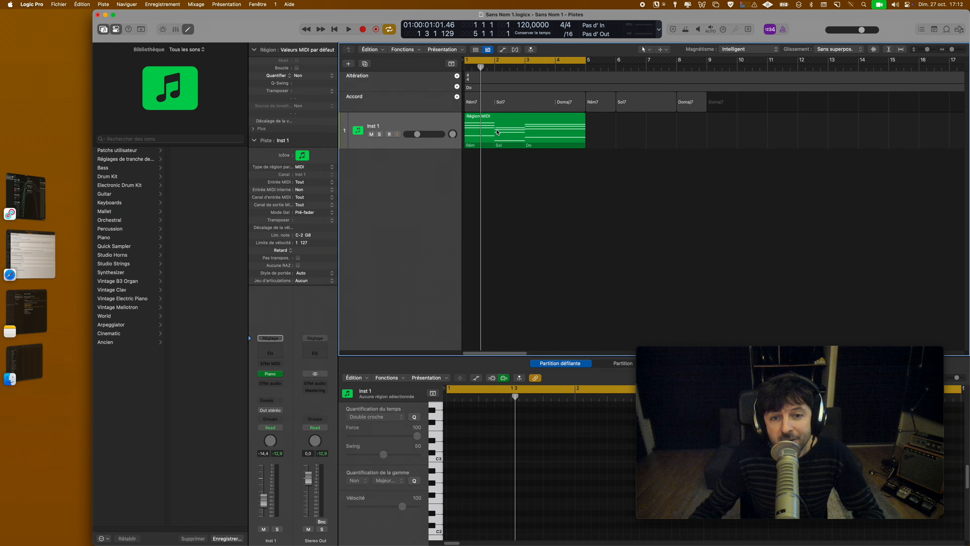
# Play back the MIDI region on the Inst 1 track and turn off the cycle area.
pyautogui.click(498, 132)
pyautogui.press('space')
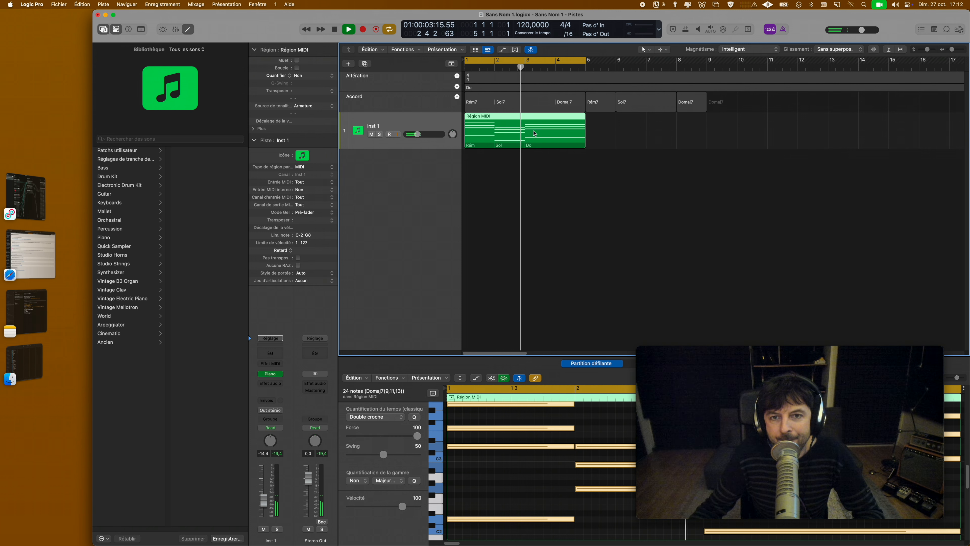
pyautogui.press('space')
pyautogui.click(566, 61)
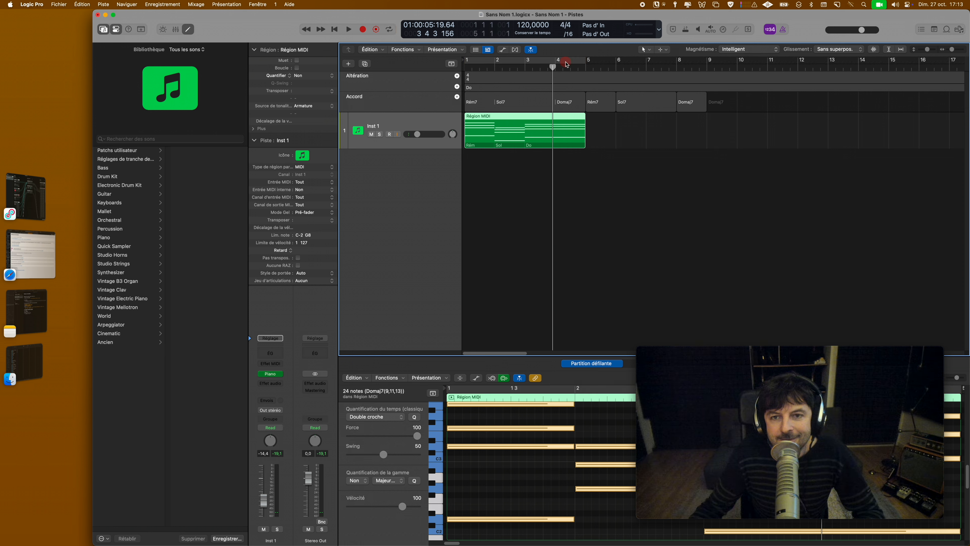
# Switch the transport display to Temps et durée, and then to Temps et projet (Grand).
pyautogui.click(662, 32)
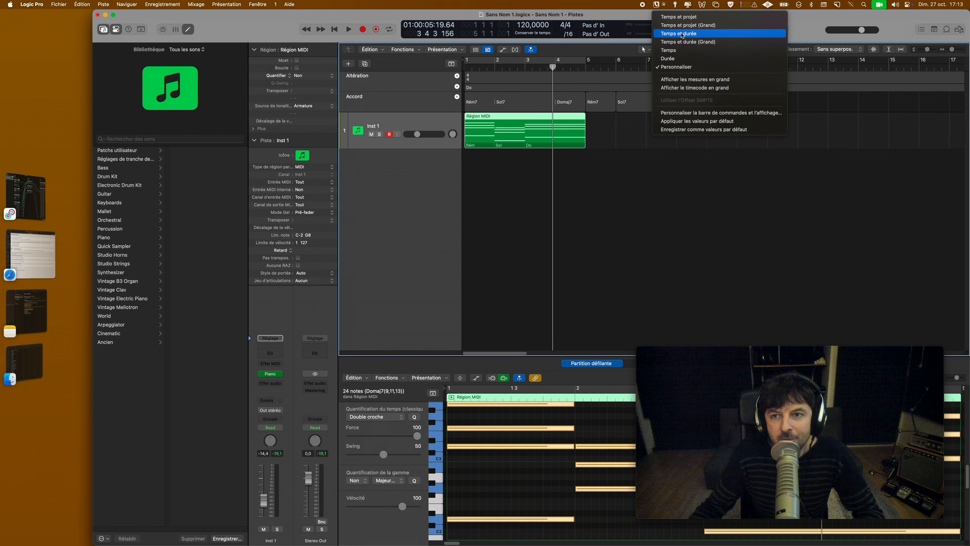
pyautogui.click(683, 34)
pyautogui.click(582, 31)
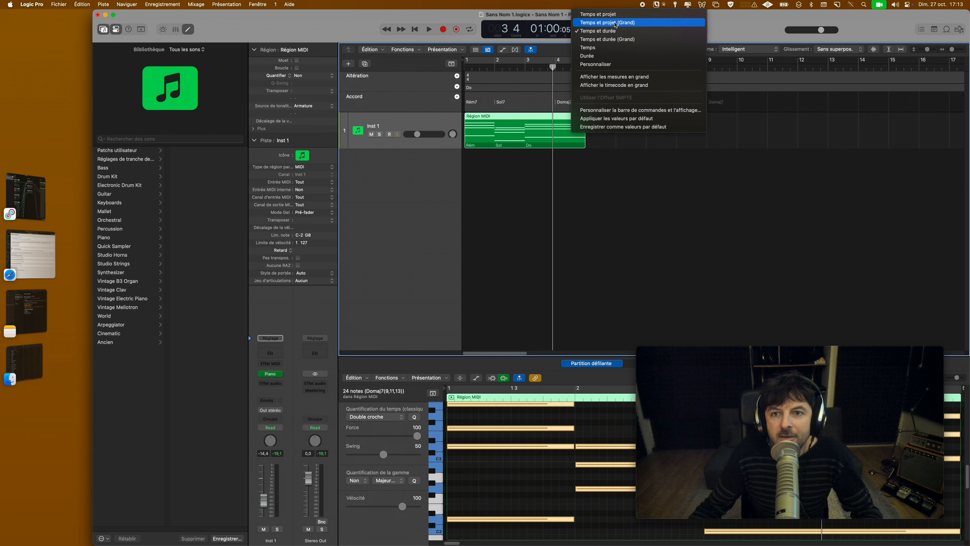
pyautogui.click(616, 23)
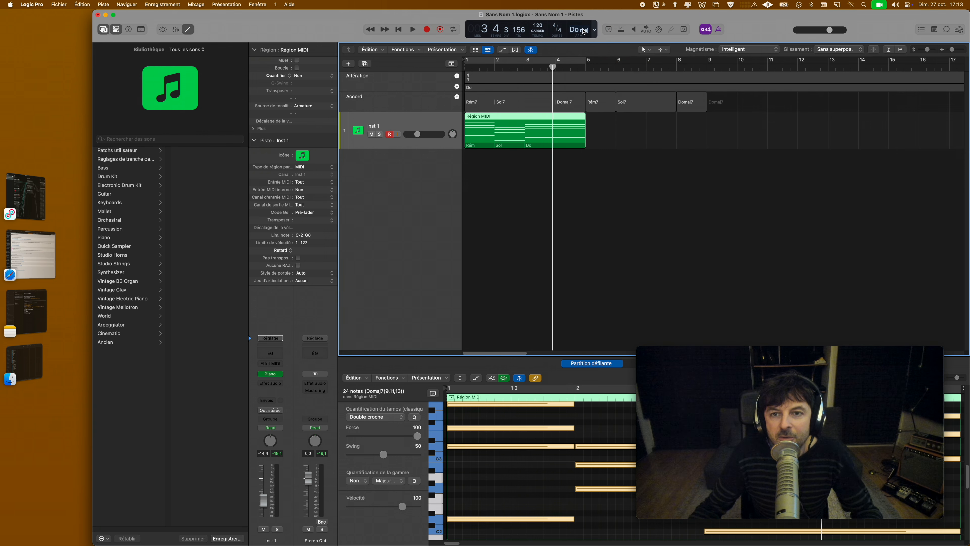
# Change the project key to Fa majeur from bar 1 with the chords transposed, and play the result.
pyautogui.moveTo(551, 98); pyautogui.dragTo(381, 95)
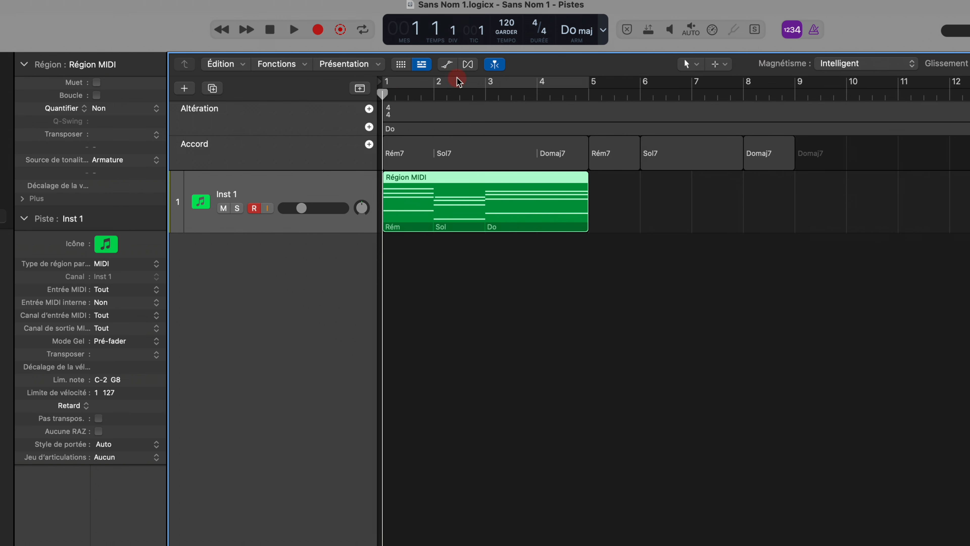
pyautogui.click(590, 33)
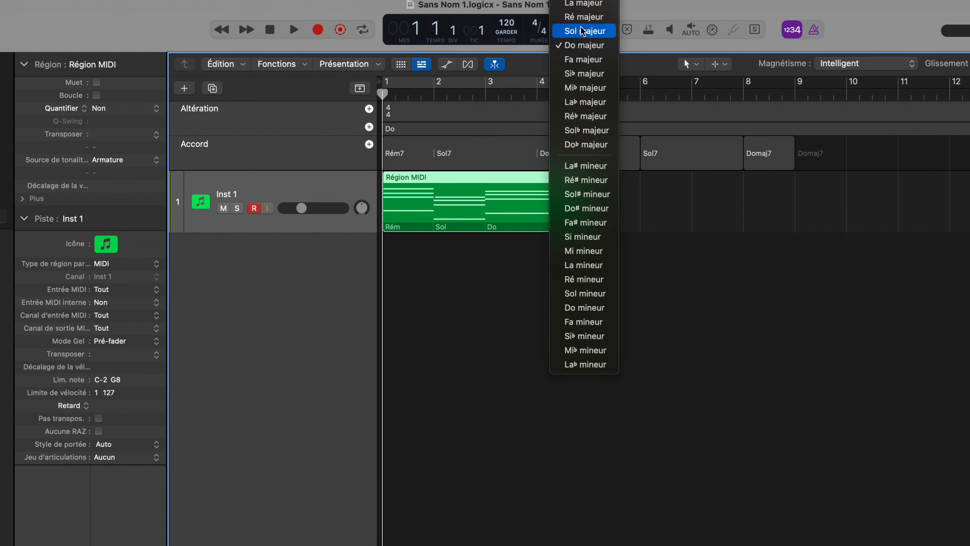
pyautogui.click(584, 60)
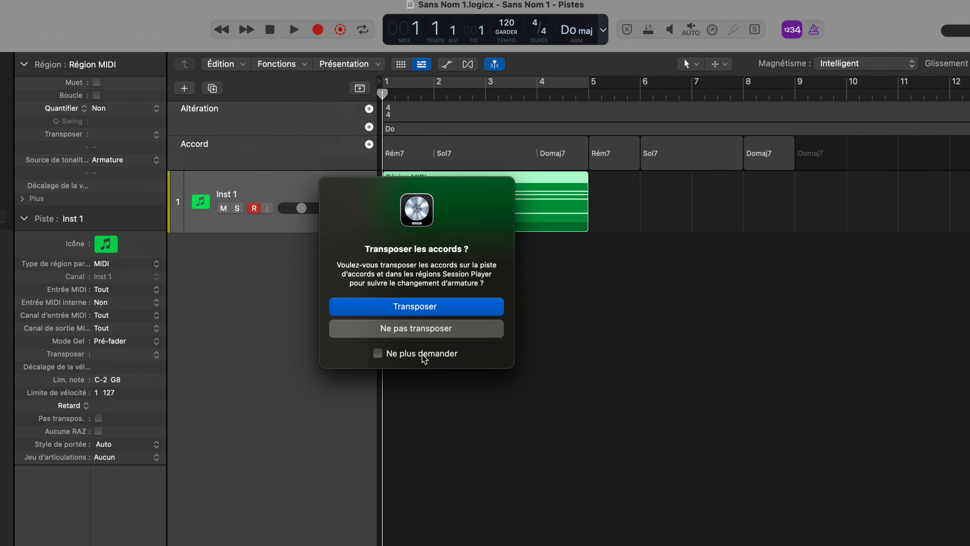
pyautogui.click(431, 311)
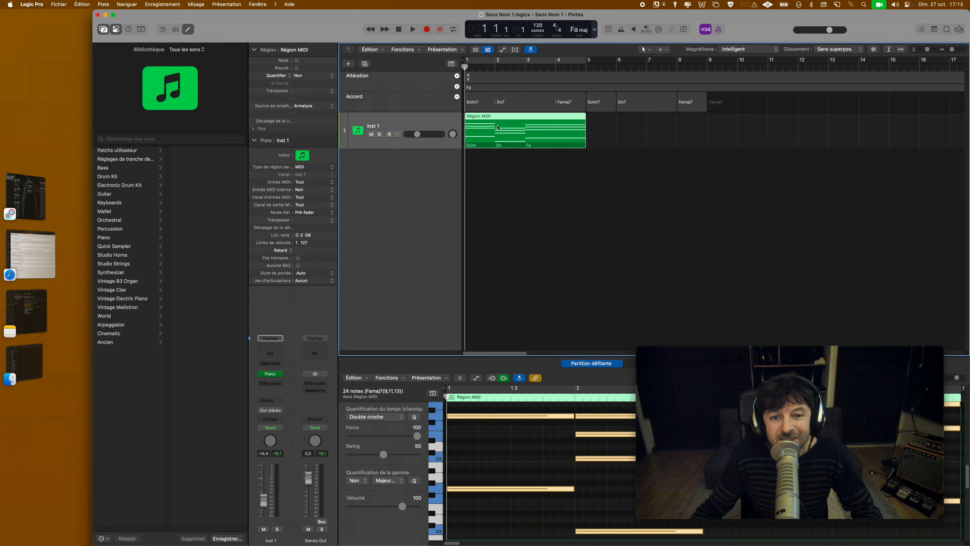
pyautogui.press('space')
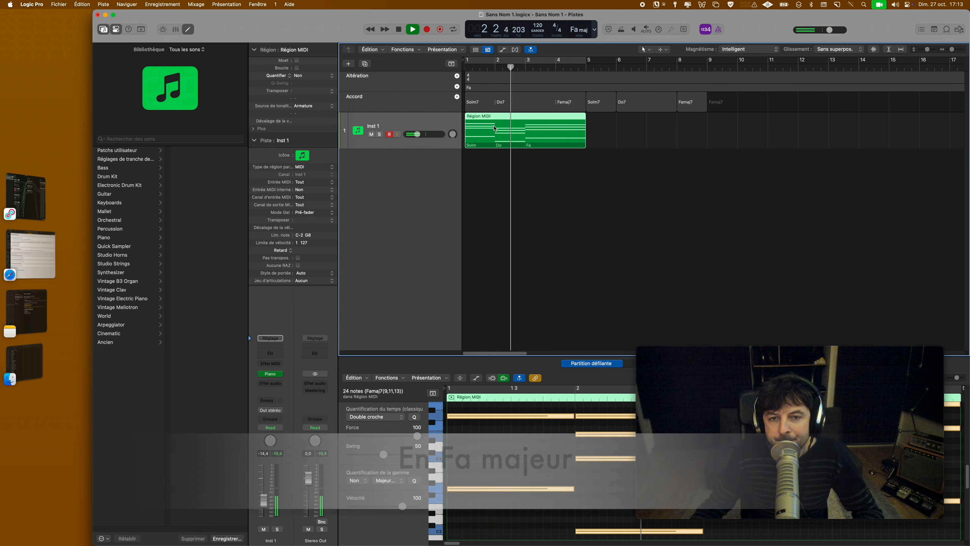
pyautogui.press('space')
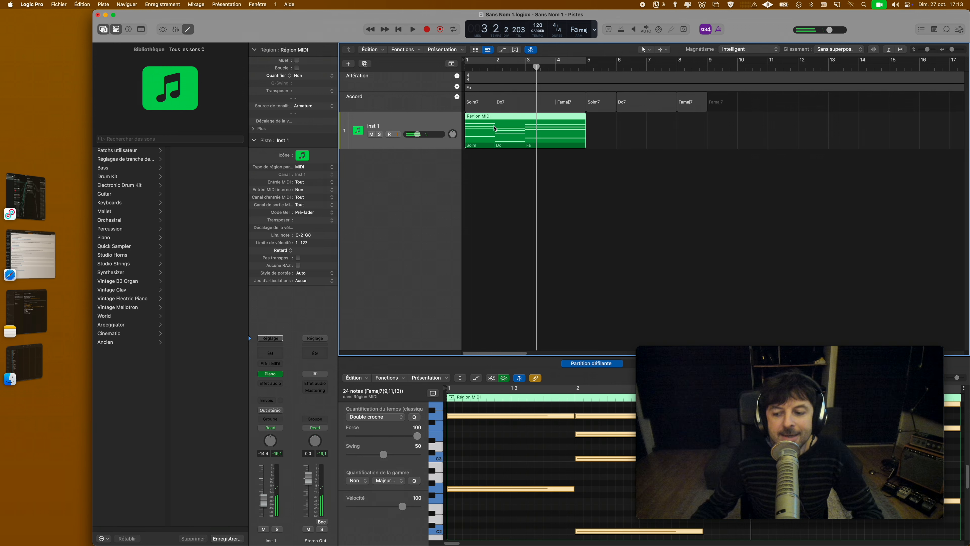
# Add a Sol majeur key signature at bar 5, transposing chords on the chord track and in Session Player regions.
pyautogui.click(590, 95)
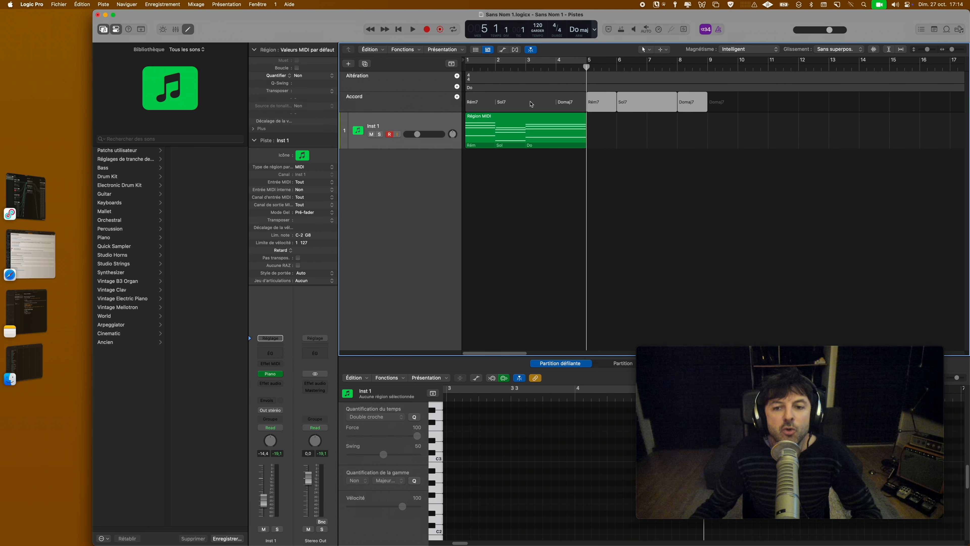
pyautogui.moveTo(630, 67); pyautogui.dragTo(586, 67)
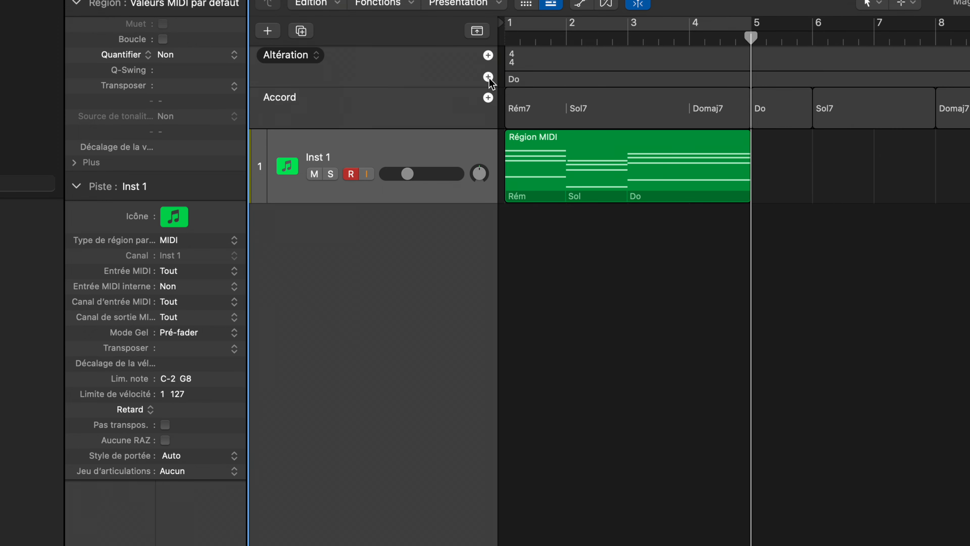
pyautogui.click(488, 76)
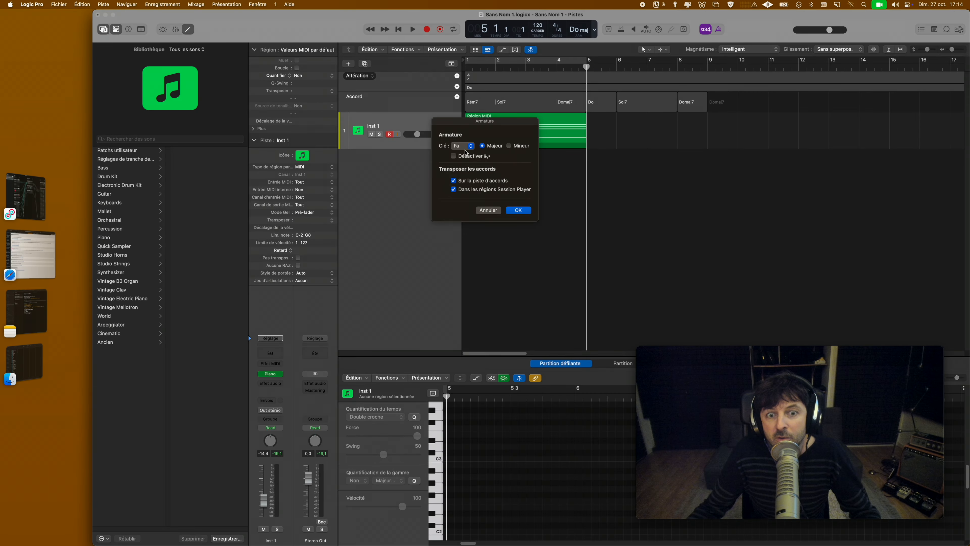
pyautogui.click(463, 147)
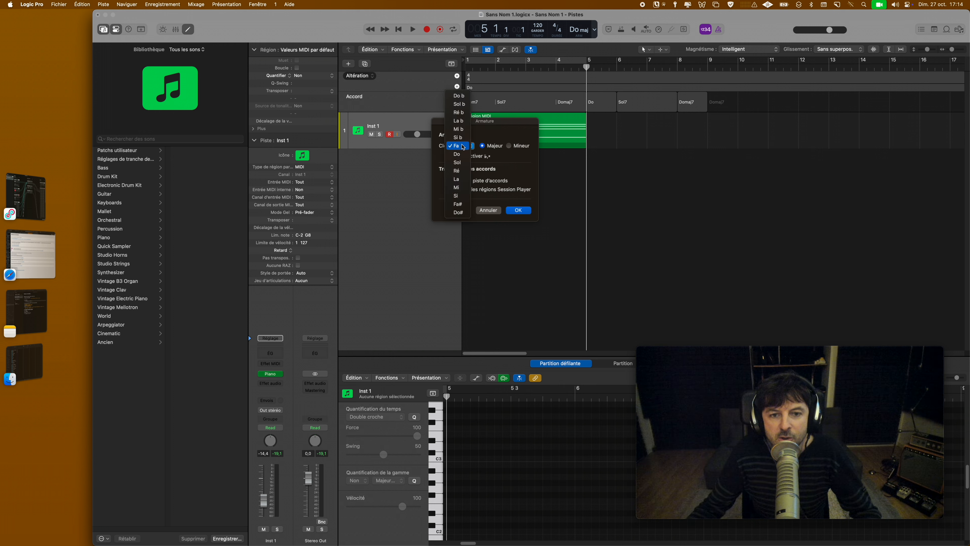
pyautogui.click(464, 163)
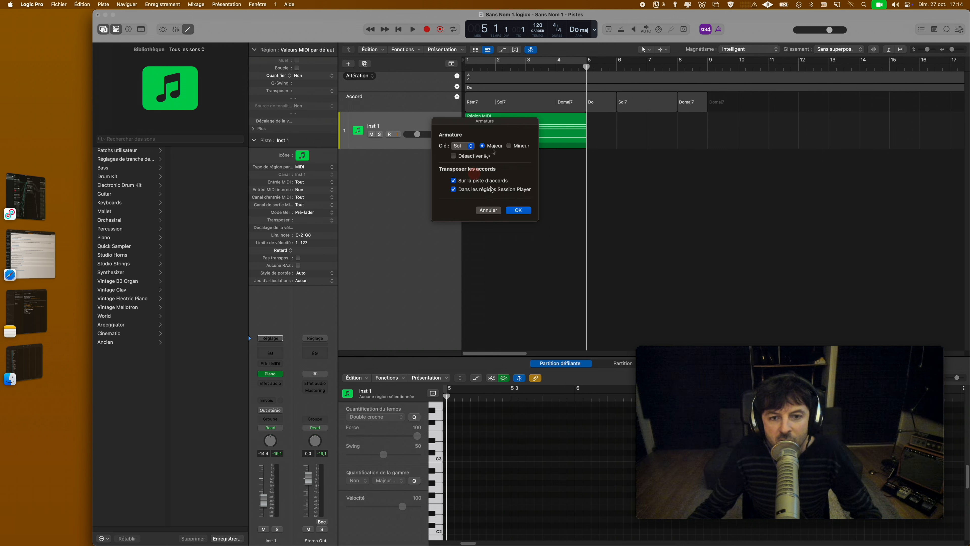
pyautogui.click(519, 210)
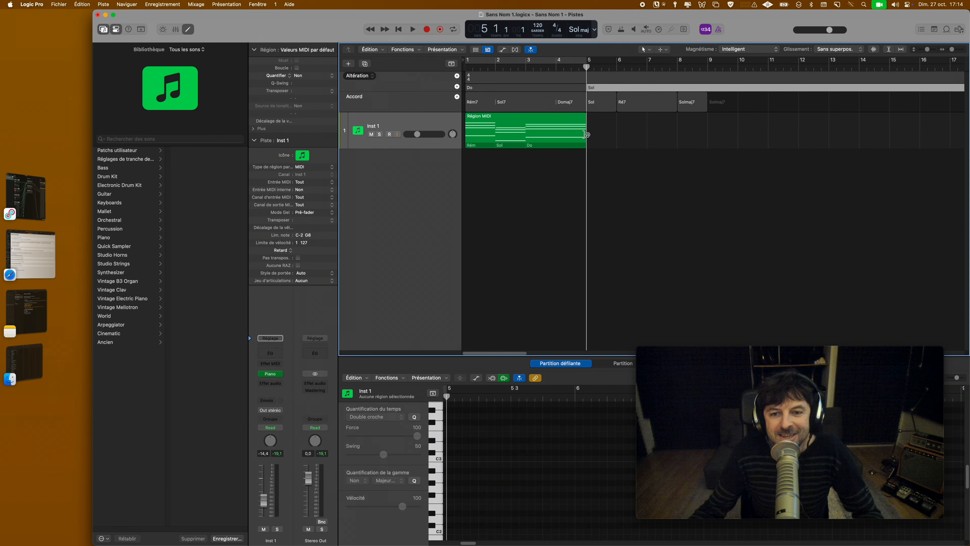
# Add a Keyboard Player session track in the Accords brisés style and shorten its region to end at bar 5.
pyautogui.click(528, 127)
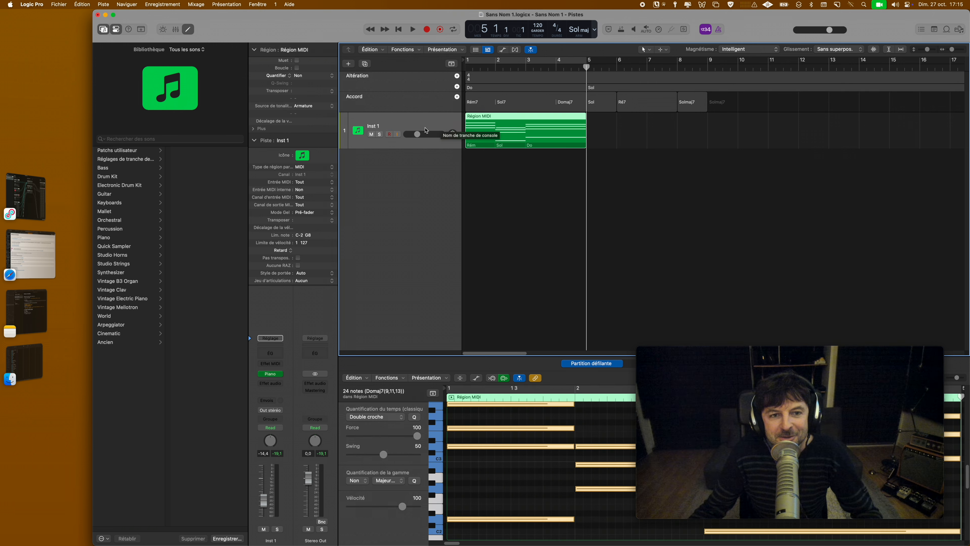
pyautogui.click(347, 64)
pyautogui.click(583, 203)
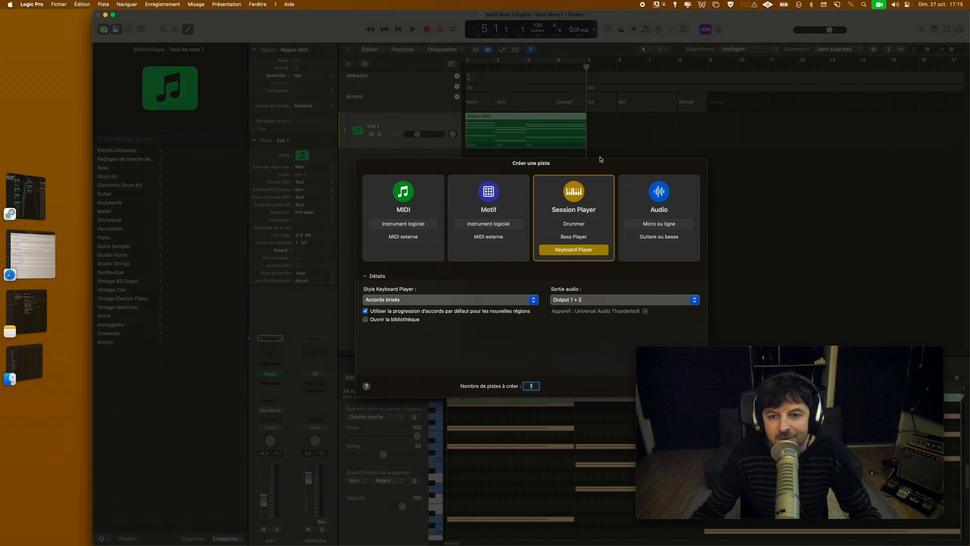
pyautogui.press('Return')
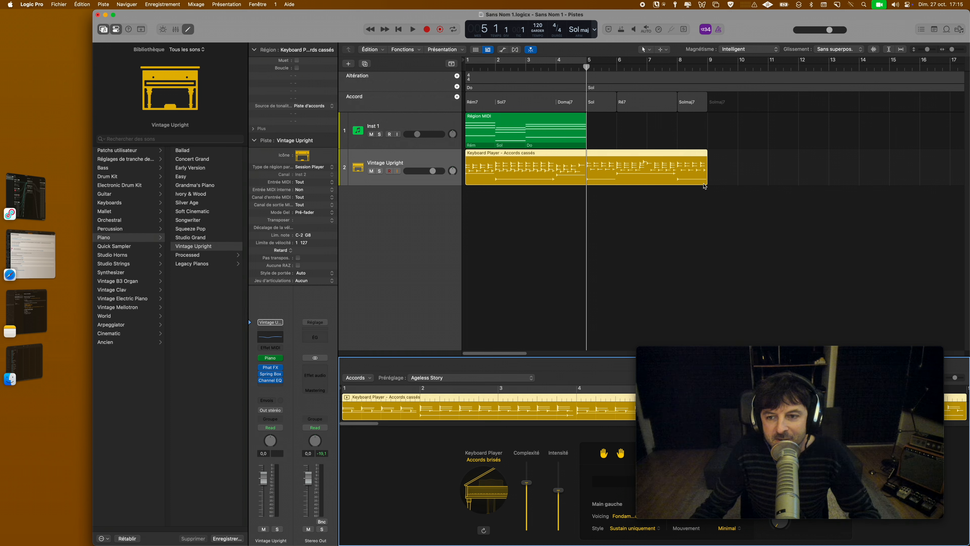
pyautogui.moveTo(704, 187); pyautogui.dragTo(587, 184)
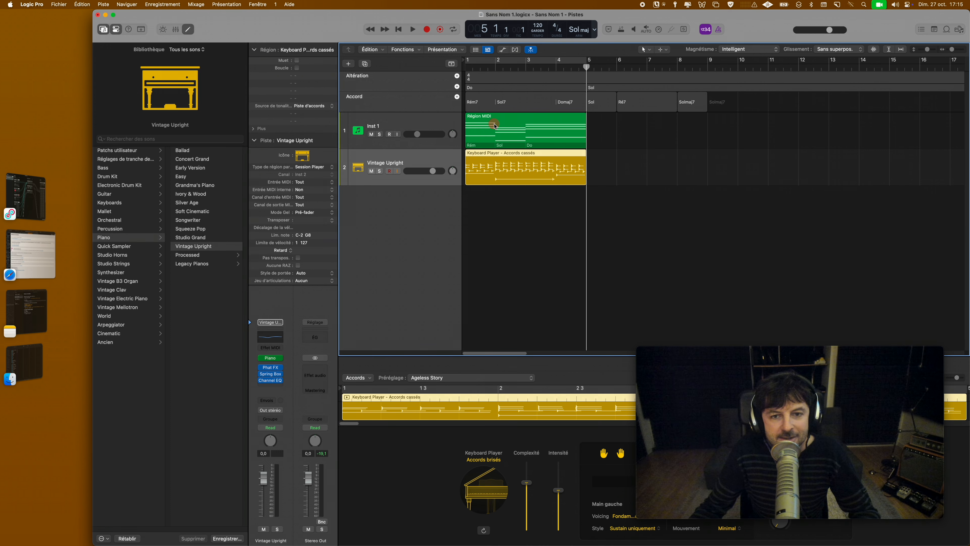
# Mute the Inst 1 track and lower the Vintage Upright volume to -12,0 while playing from the start.
pyautogui.click(371, 134)
pyautogui.click(498, 163)
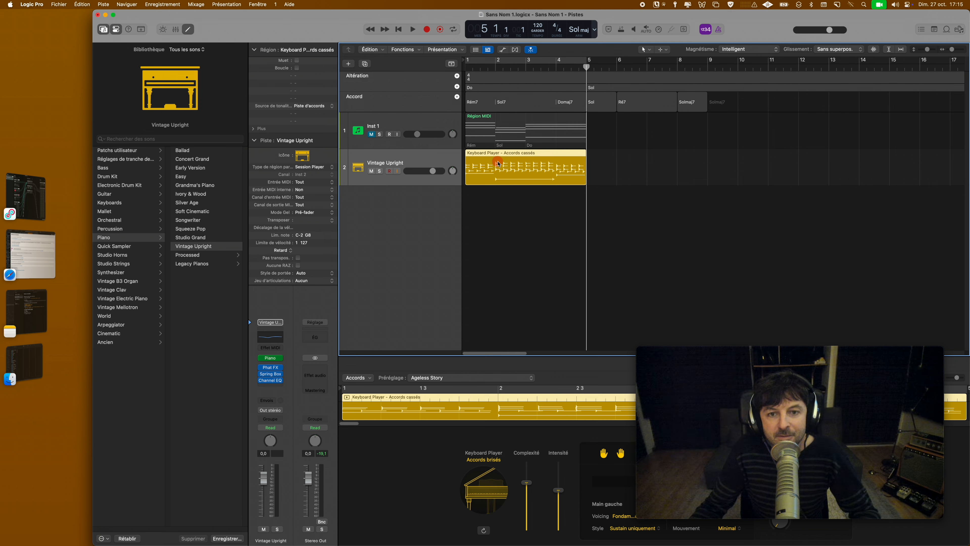
pyautogui.press('space')
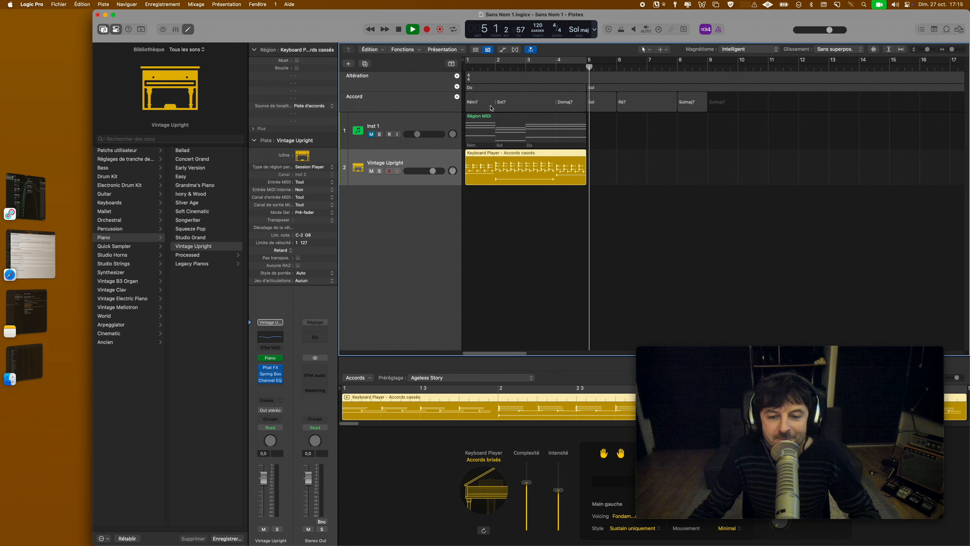
pyautogui.press('Return')
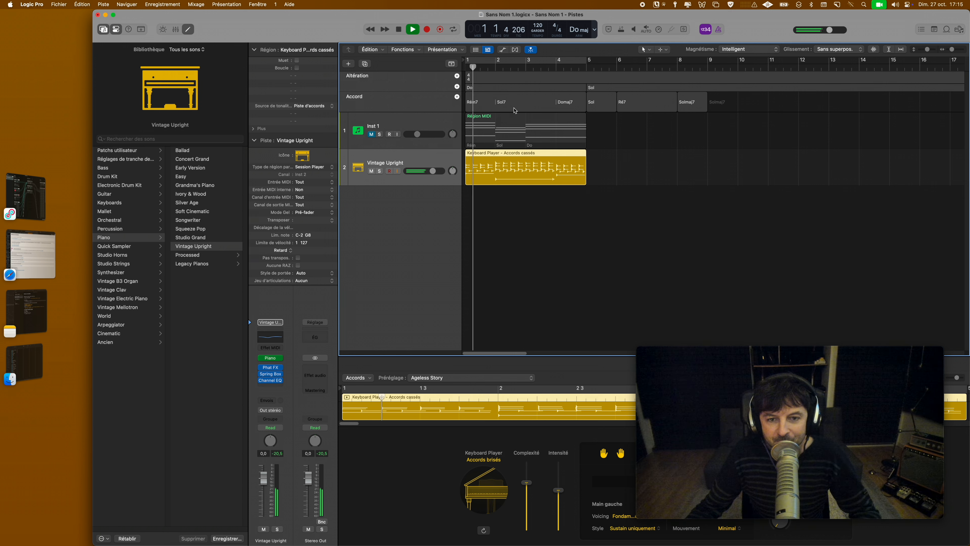
pyautogui.moveTo(422, 175); pyautogui.dragTo(413, 173)
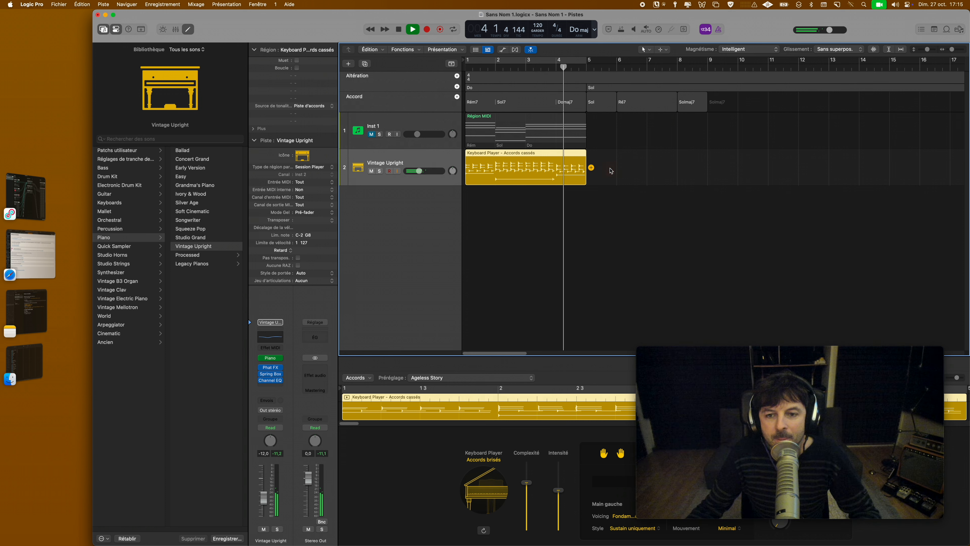
pyautogui.press('space')
# Copy the Keyboard Player region to bar 5, compare the two regions and delete the copy.
pyautogui.moveTo(583, 175); pyautogui.dragTo(582, 176)
pyautogui.click(518, 167)
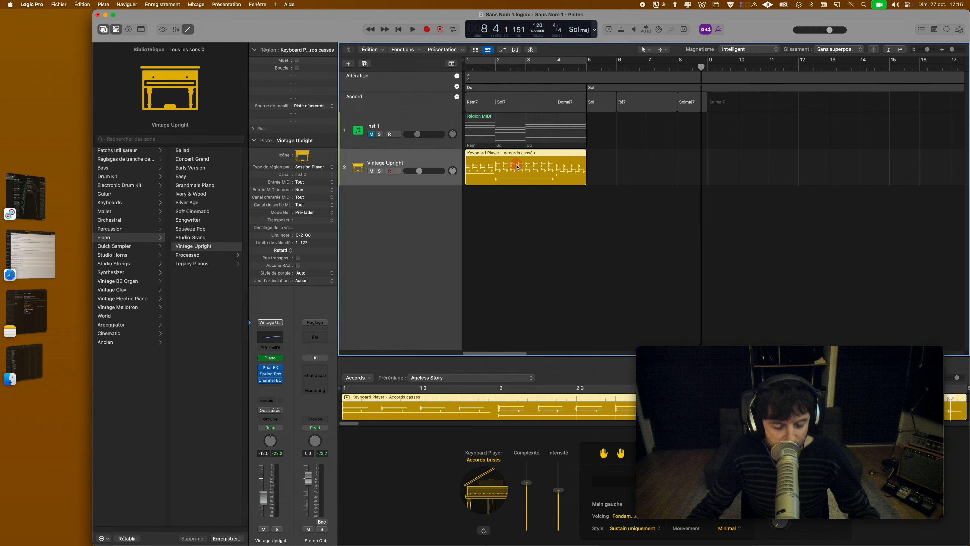
pyautogui.moveTo(513, 167); pyautogui.dragTo(634, 167)
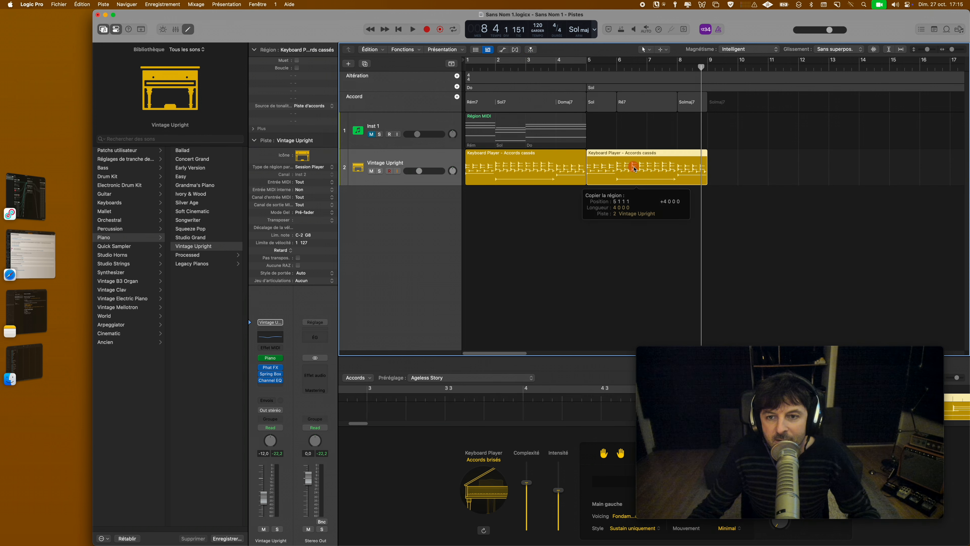
pyautogui.click(562, 166)
pyautogui.click(617, 165)
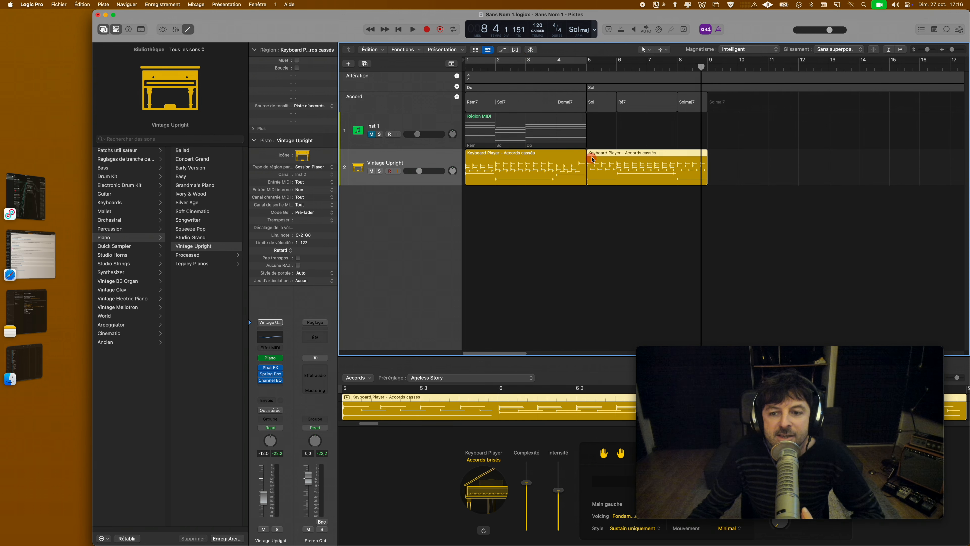
pyautogui.click(570, 163)
pyautogui.click(602, 160)
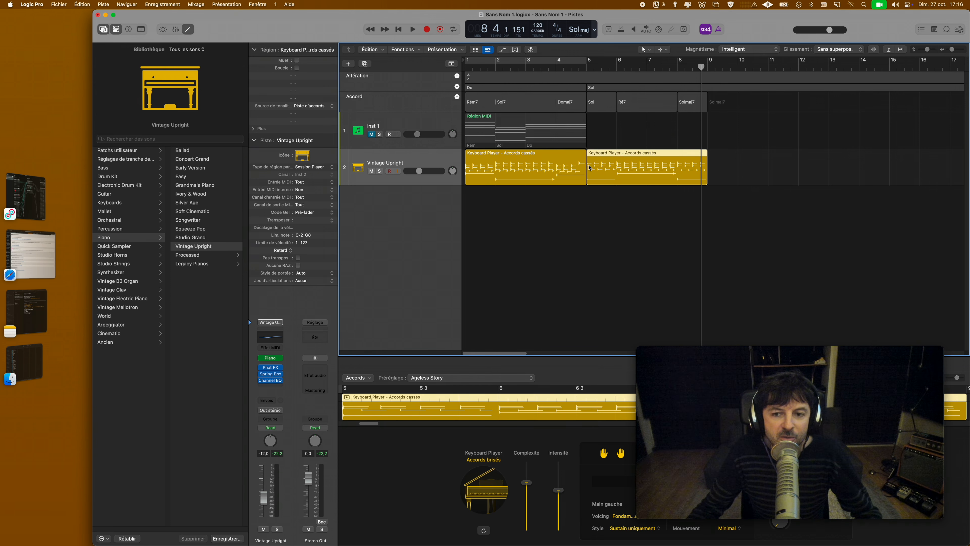
pyautogui.press('Delete')
# Extend the Keyboard Player region to bar 9 and add a Bass Player session track.
pyautogui.moveTo(586, 176); pyautogui.dragTo(706, 175)
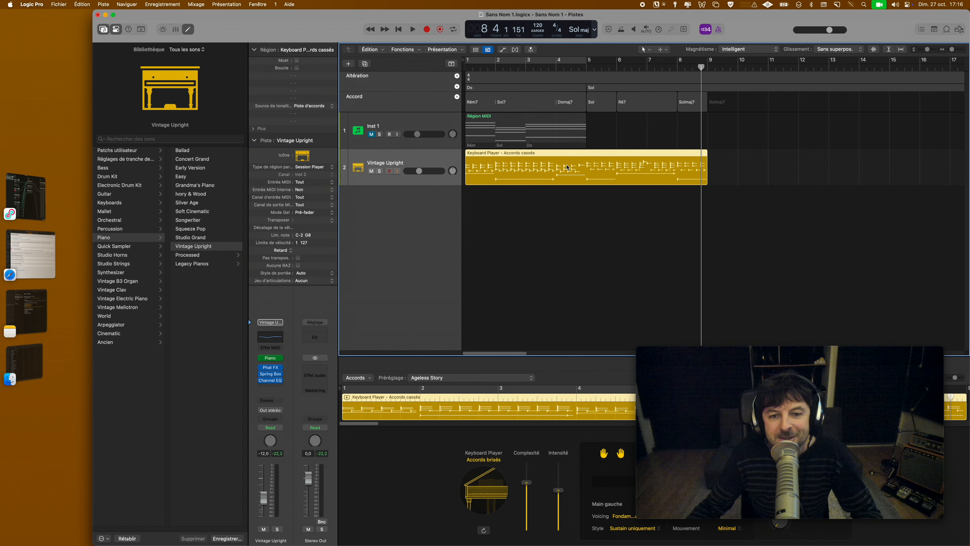
pyautogui.click(348, 64)
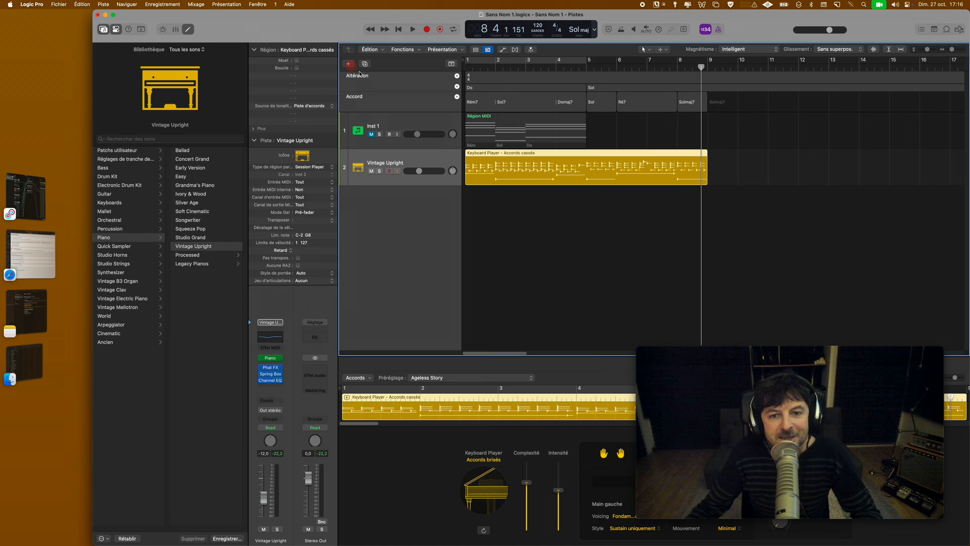
pyautogui.doubleClick(573, 227)
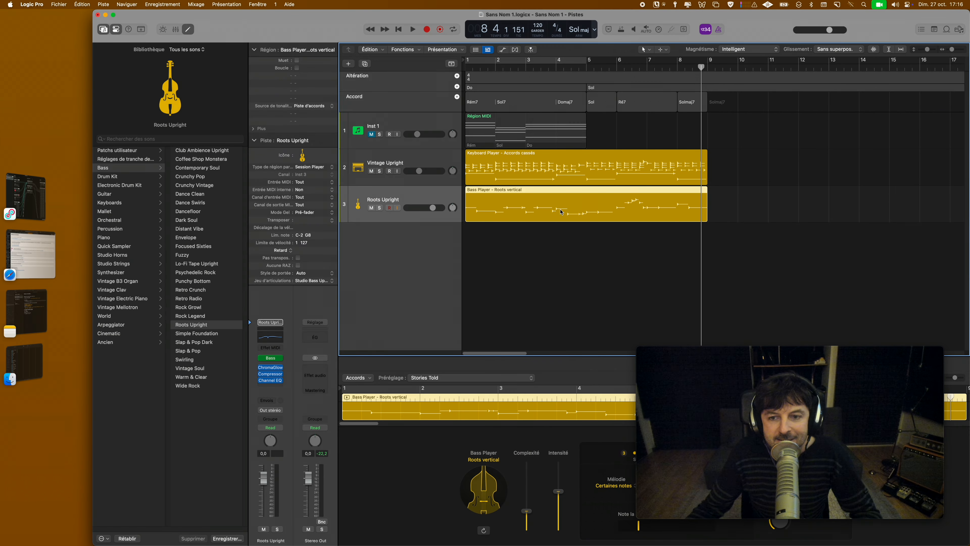
# Audition the new bass region and add a Drummer session track in the Compositeur des années 60 style.
pyautogui.press('space')
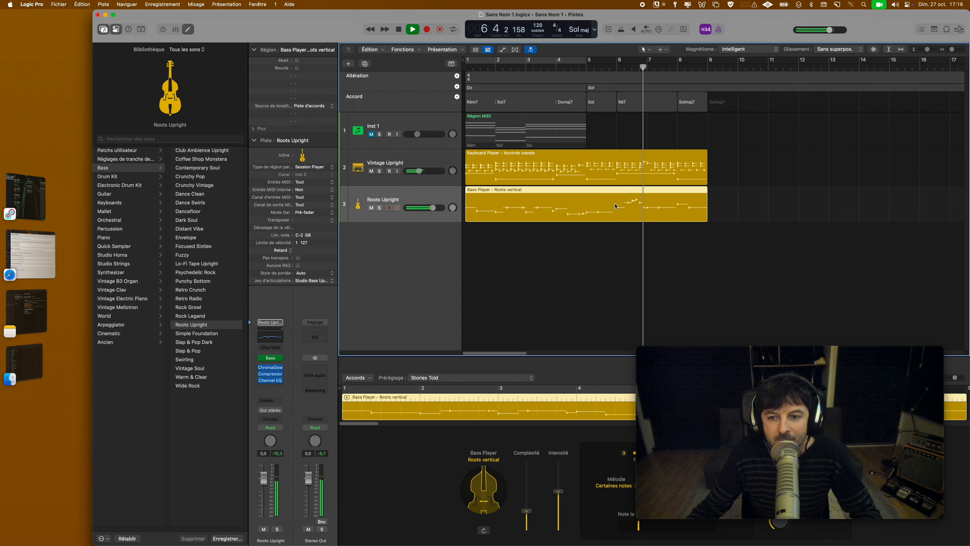
pyautogui.press('space')
pyautogui.press('alt+super+n')
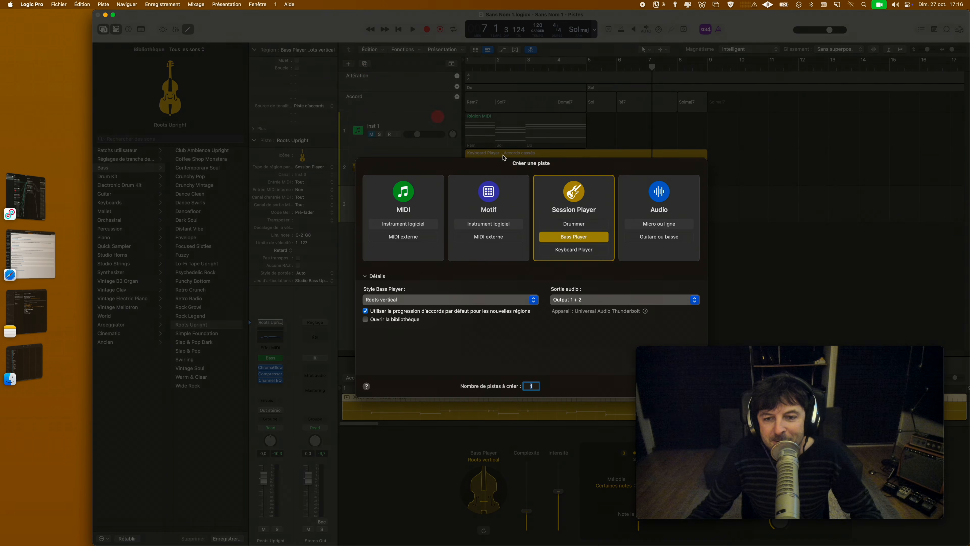
pyautogui.click(579, 225)
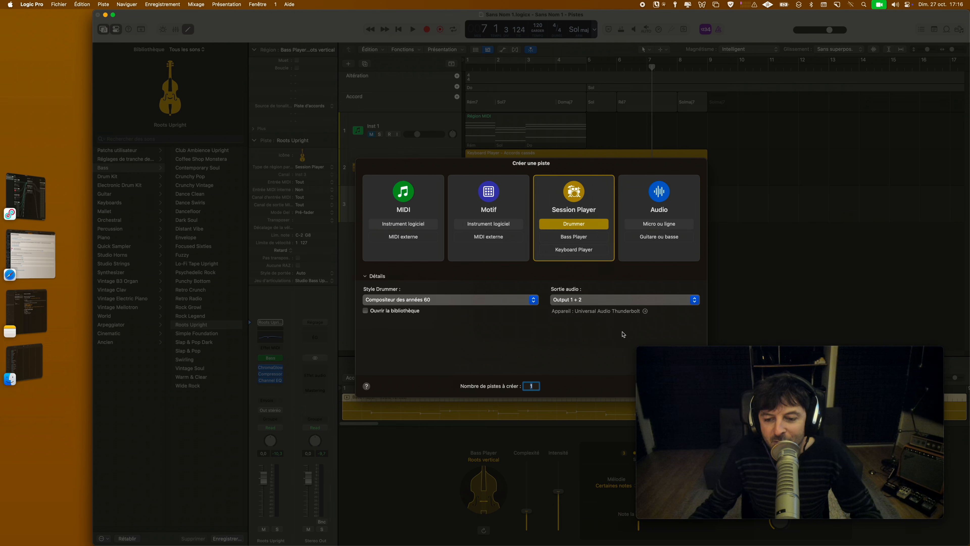
pyautogui.press('Return')
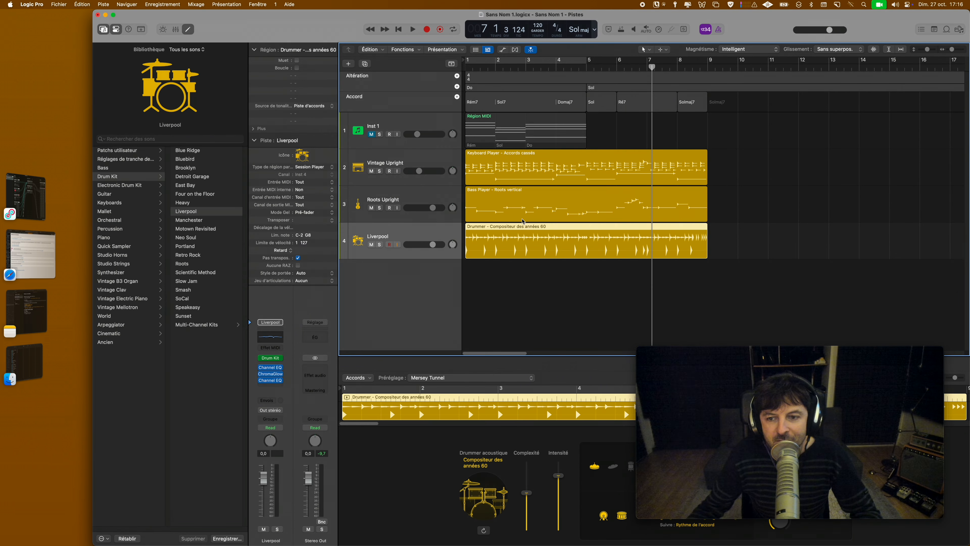
# While the arrangement plays, lower the Liverpool drum volume to -10,8 dB and turn down the Roots Upright bass.
pyautogui.press('space')
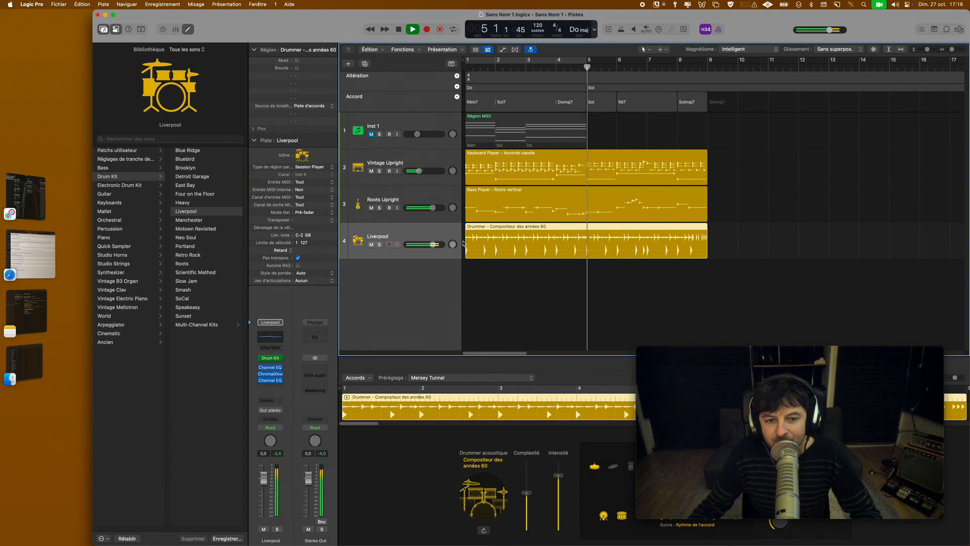
pyautogui.moveTo(433, 245); pyautogui.dragTo(419, 244)
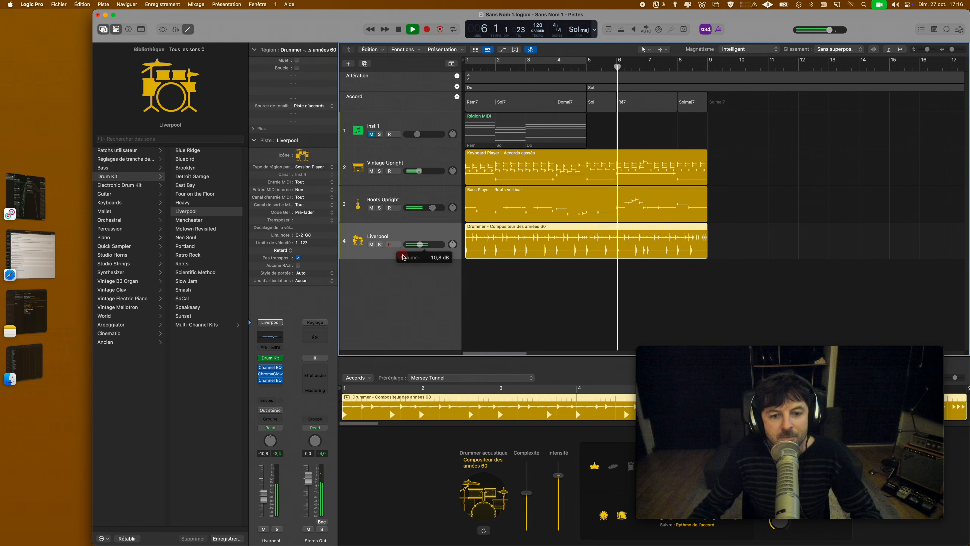
pyautogui.moveTo(433, 209); pyautogui.dragTo(419, 215)
pyautogui.press('space')
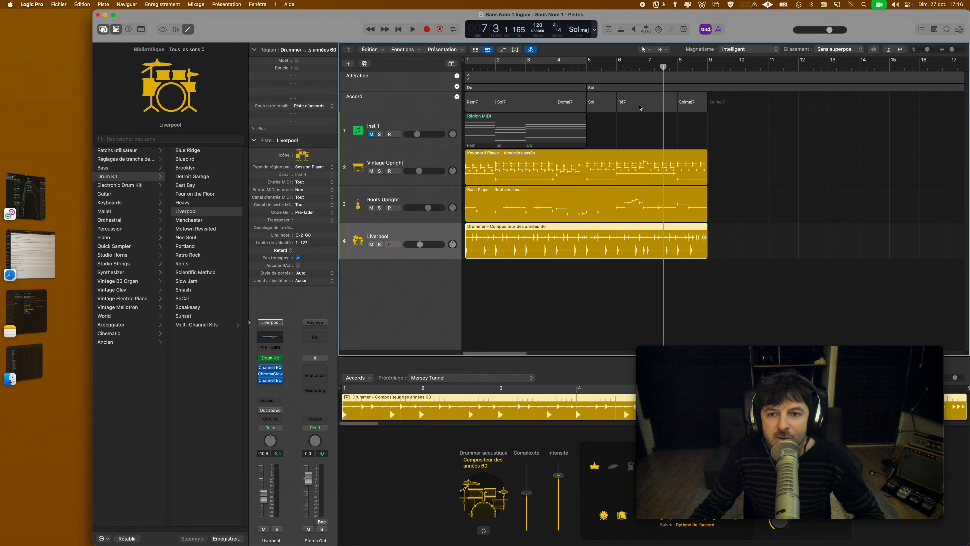
# Change the key signature at bar 5 to Do major, transposing the chord track and the Session Player regions.
pyautogui.click(595, 87)
pyautogui.doubleClick(596, 89)
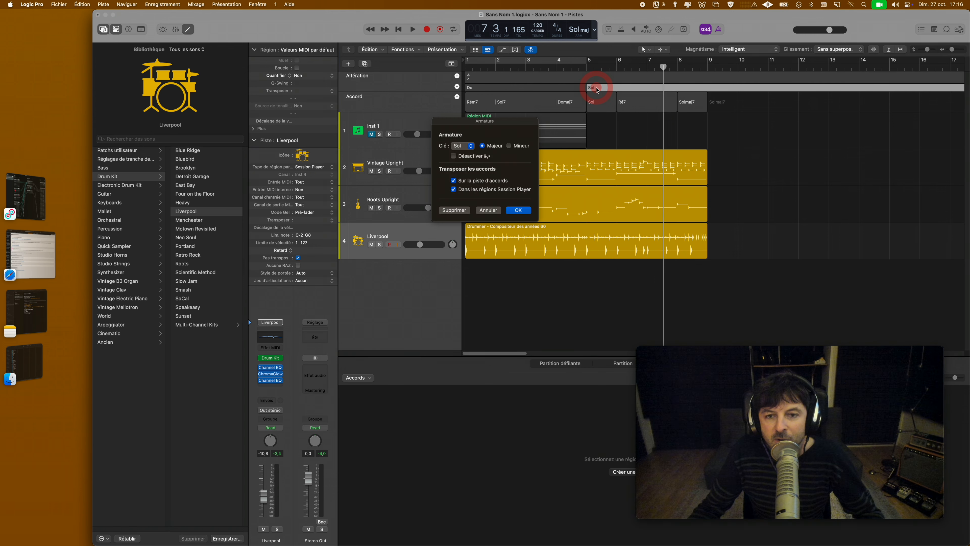
pyautogui.click(463, 145)
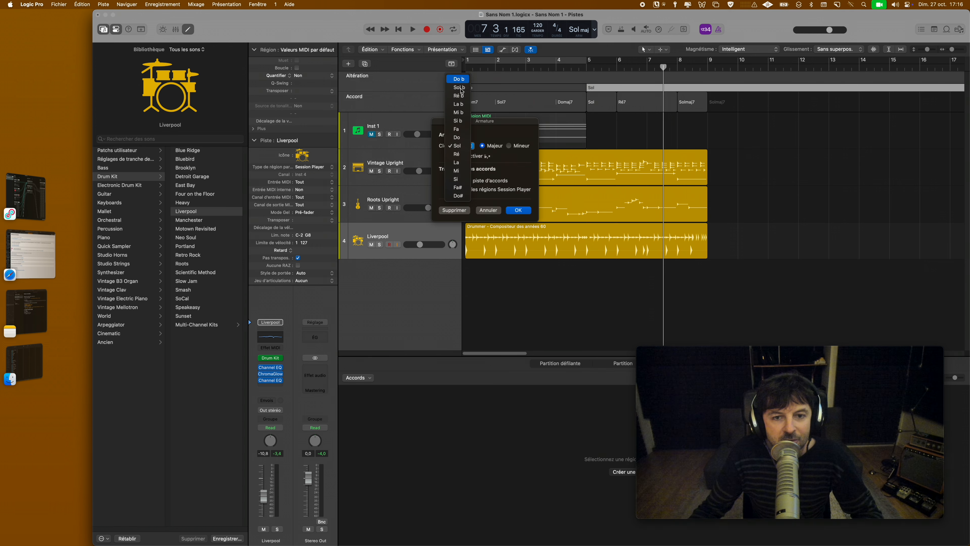
pyautogui.click(459, 138)
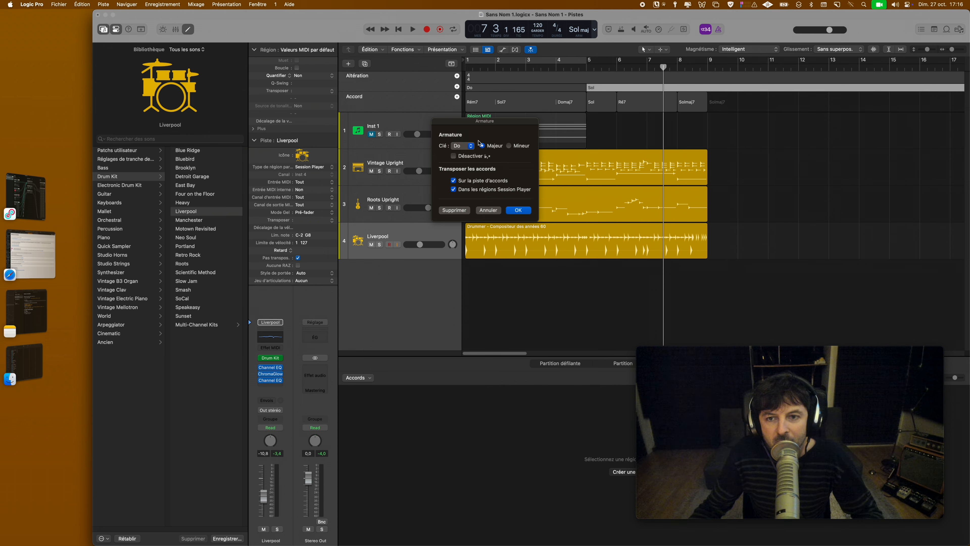
pyautogui.click(520, 215)
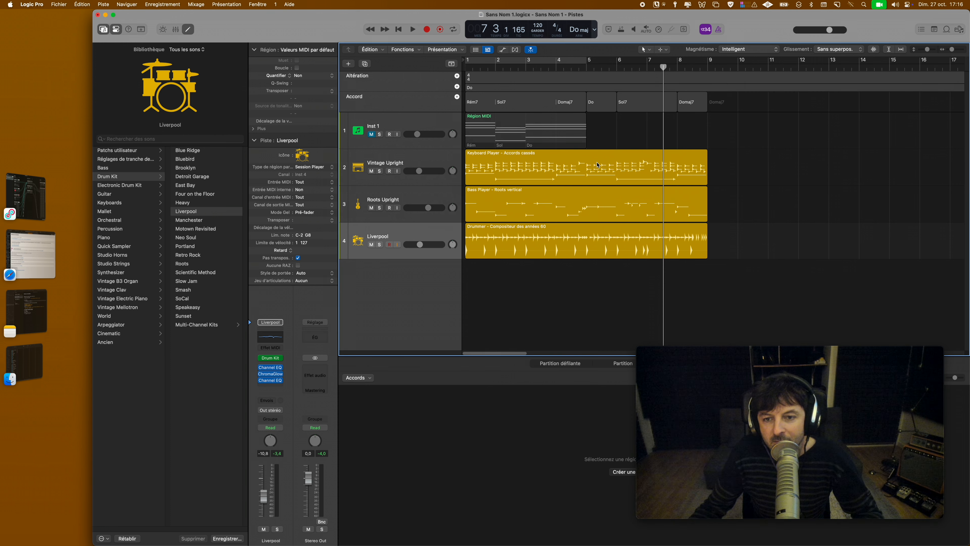
# Split the keyboard, bass and drum regions at bar 5 and select their three second halves.
pyautogui.click(587, 66)
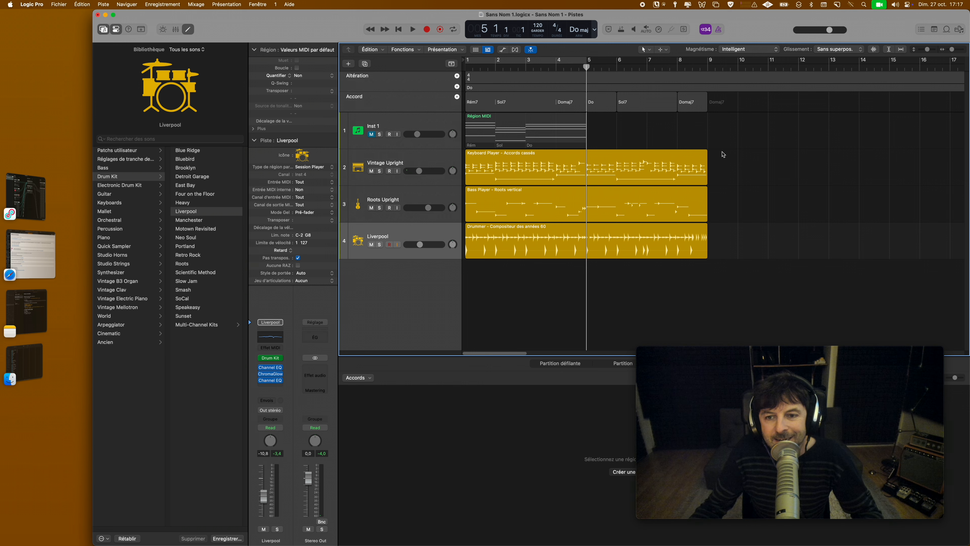
pyautogui.click(587, 164)
pyautogui.click(586, 208)
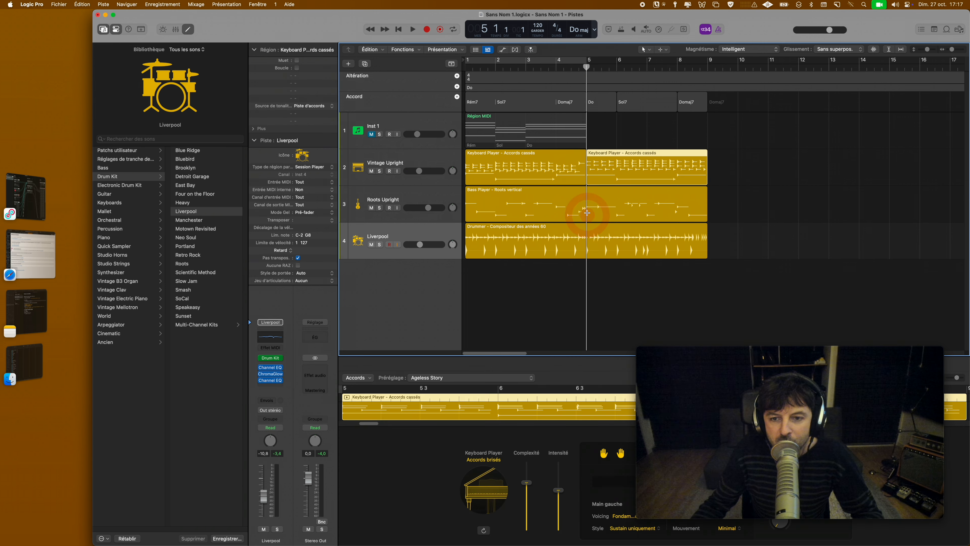
pyautogui.click(588, 242)
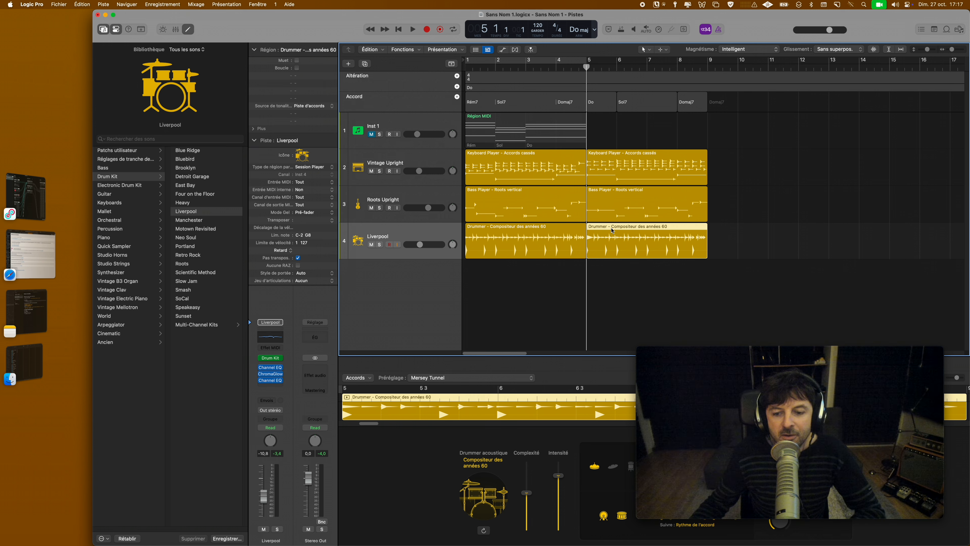
pyautogui.moveTo(616, 143); pyautogui.dragTo(632, 236)
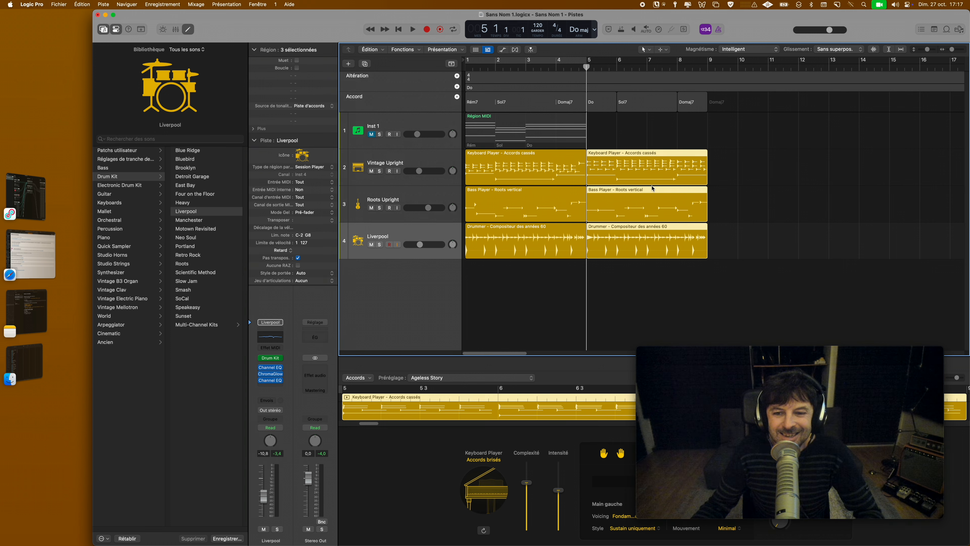
# Edit the chord track from the opening Rém7, moving chord by chord, and add a Do chord at bar 7.
pyautogui.doubleClick(472, 101)
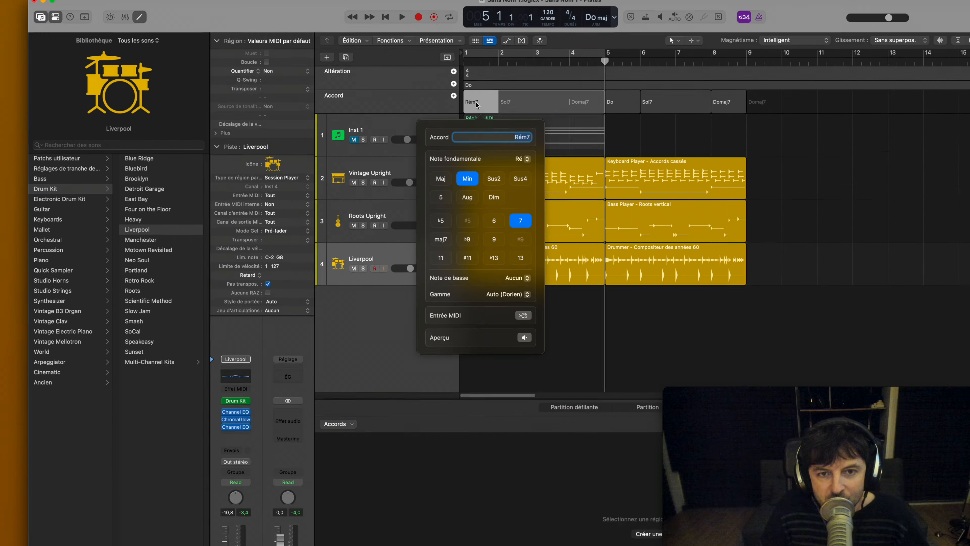
pyautogui.press('Tab')
pyautogui.press('Tab')
pyautogui.press('Tab')
pyautogui.press('Tab')
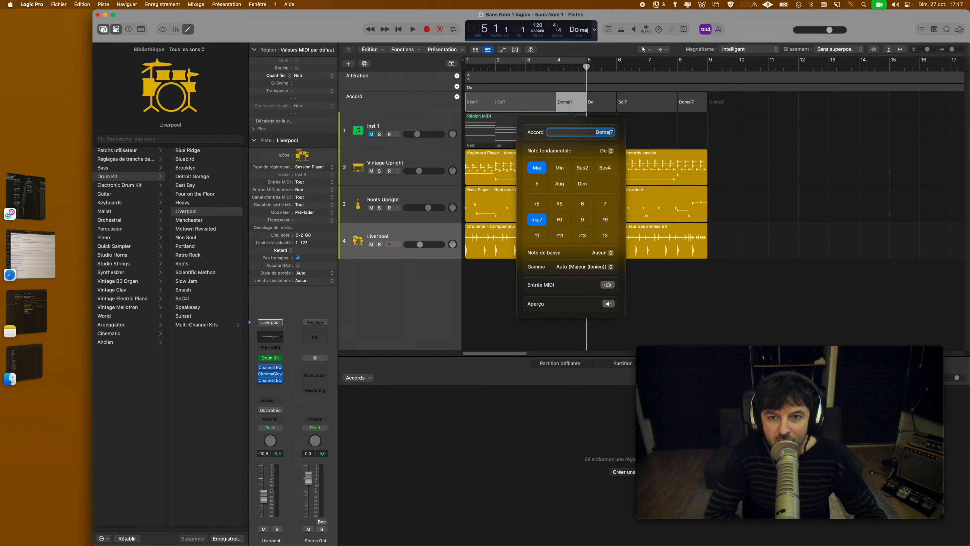
pyautogui.press('Tab')
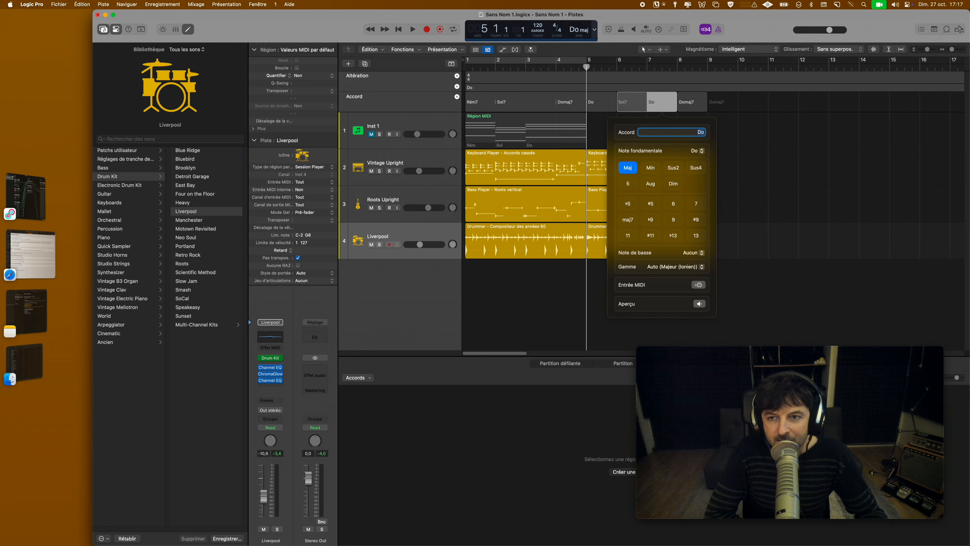
pyautogui.press('Tab')
# Step back through the chord editor to the opening Rém7 and forward again to the Domaj7 at bar 8.
pyautogui.hotkey('shift', 'Tab')
pyautogui.hotkey('shift', 'Tab')
pyautogui.hotkey('shift', 'Tab')
pyautogui.hotkey('shift', 'Tab')
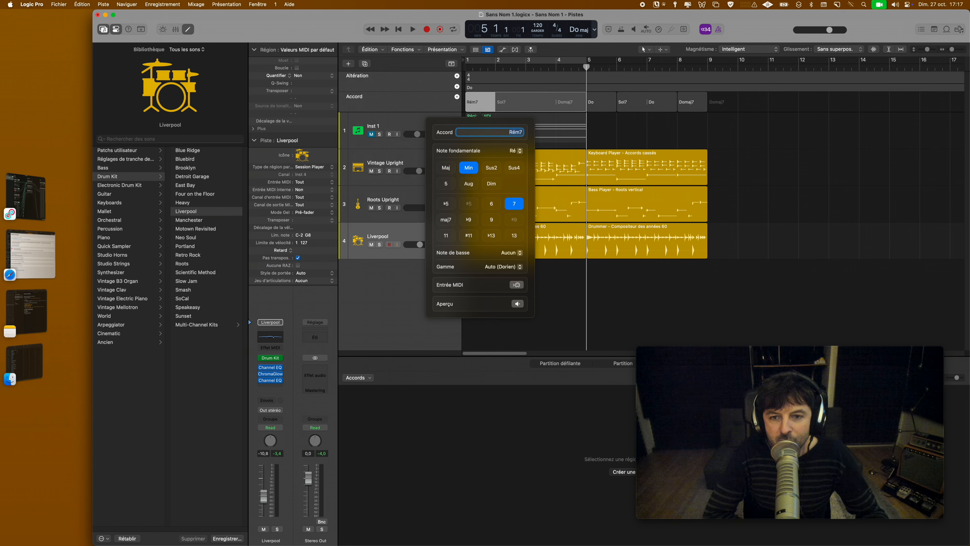
pyautogui.press('Tab')
pyautogui.press('Tab')
pyautogui.press('Tab')
pyautogui.press('Tab')
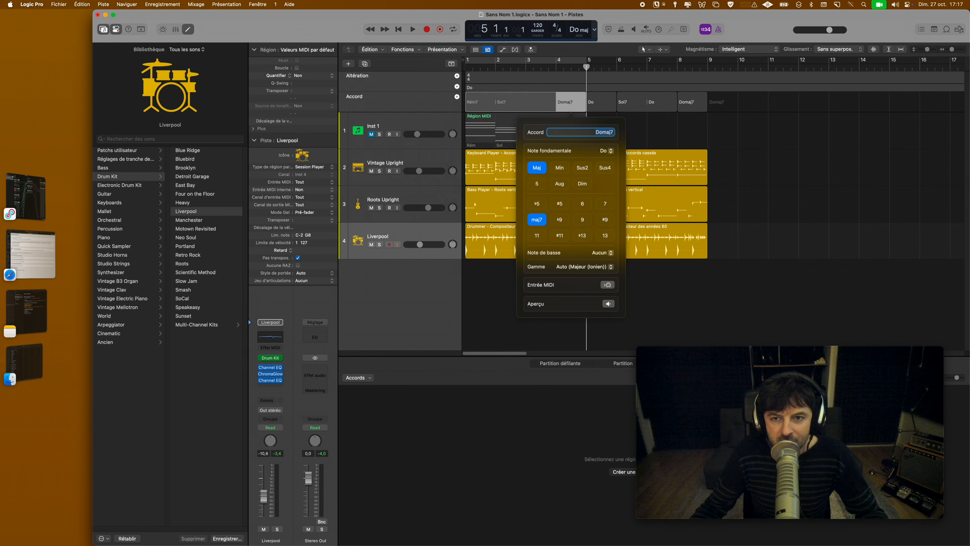
pyautogui.press('Tab')
pyautogui.press('Tab')
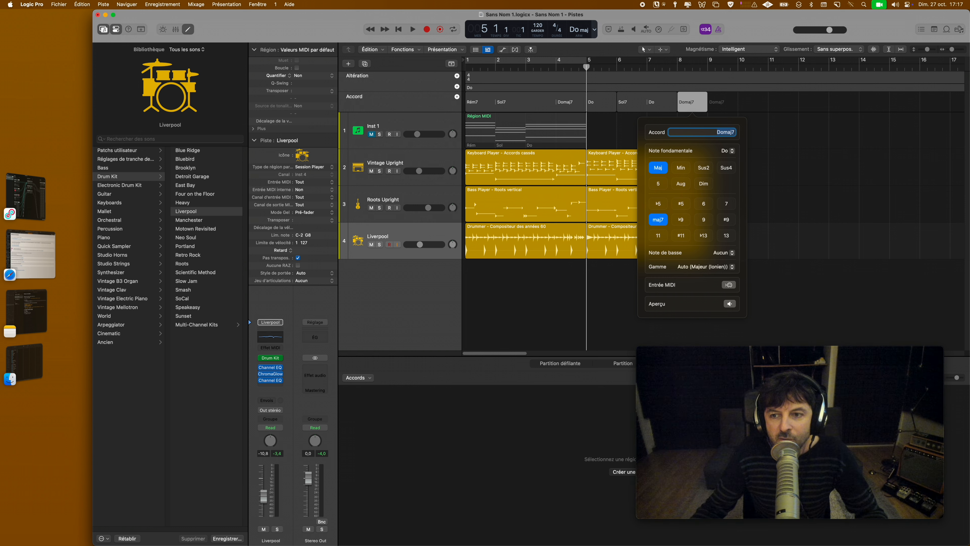
# Extend the progression after bar 8 with Sol, Lam and Do chords, using MIDI input in the chord editor.
pyautogui.press('Tab')
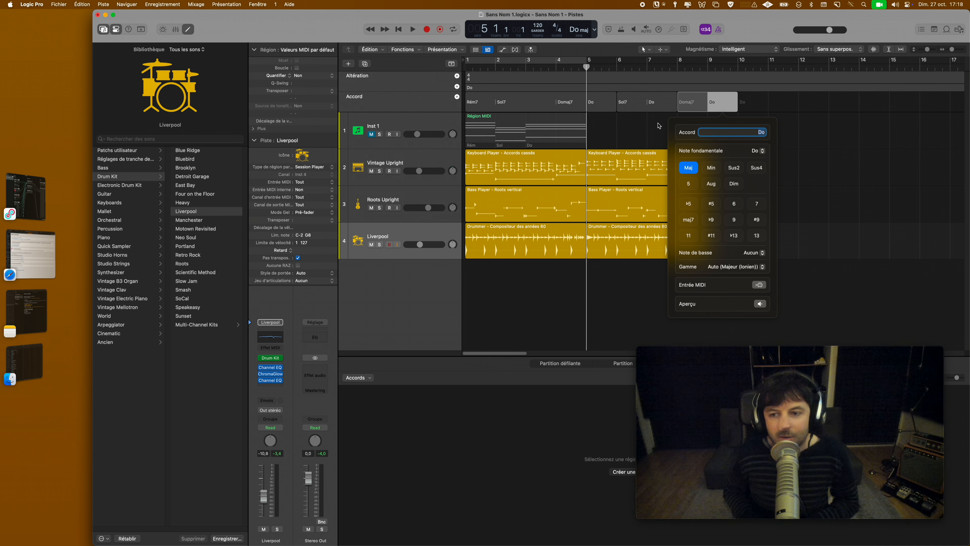
pyautogui.click(756, 285)
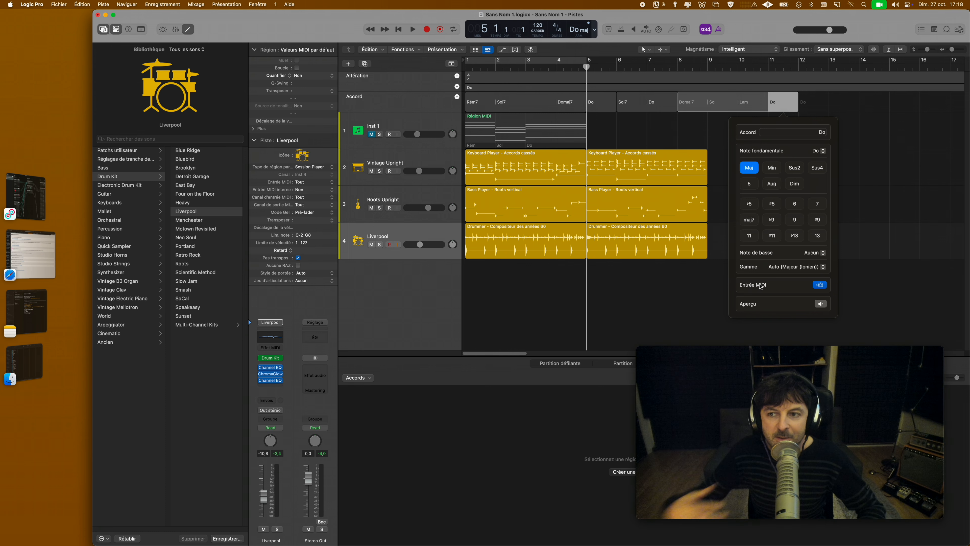
pyautogui.click(932, 170)
pyautogui.click(564, 146)
pyautogui.press('super+Up')
pyautogui.press('super+Left')
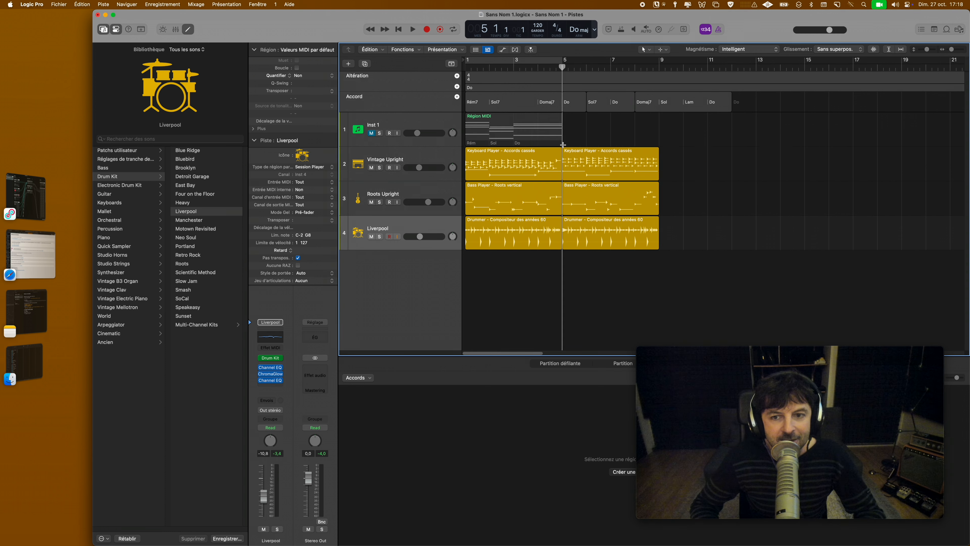
pyautogui.press('super+Left')
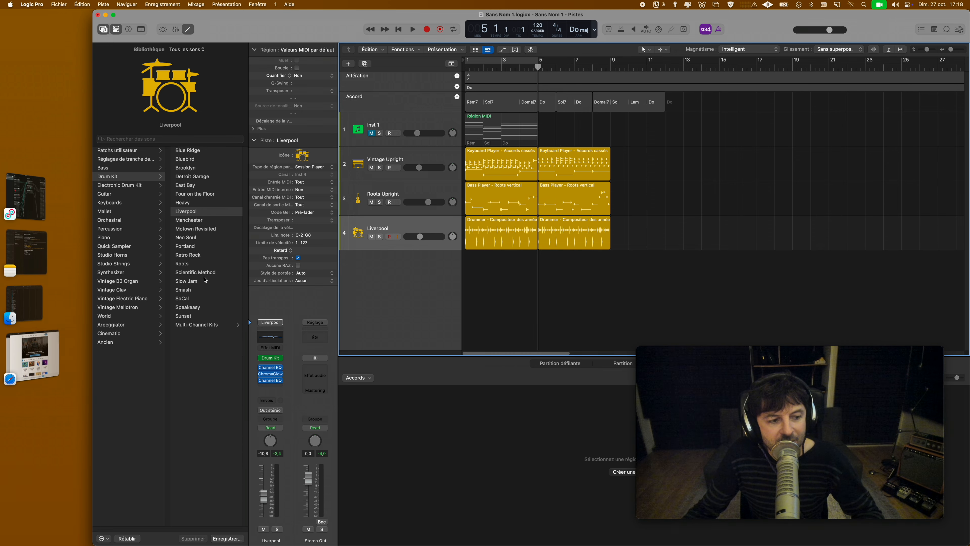
# Switch to Safari and look over the courses and training programmes offered on the YouTips site.
pyautogui.click(33, 358)
pyautogui.moveTo(357, 95)
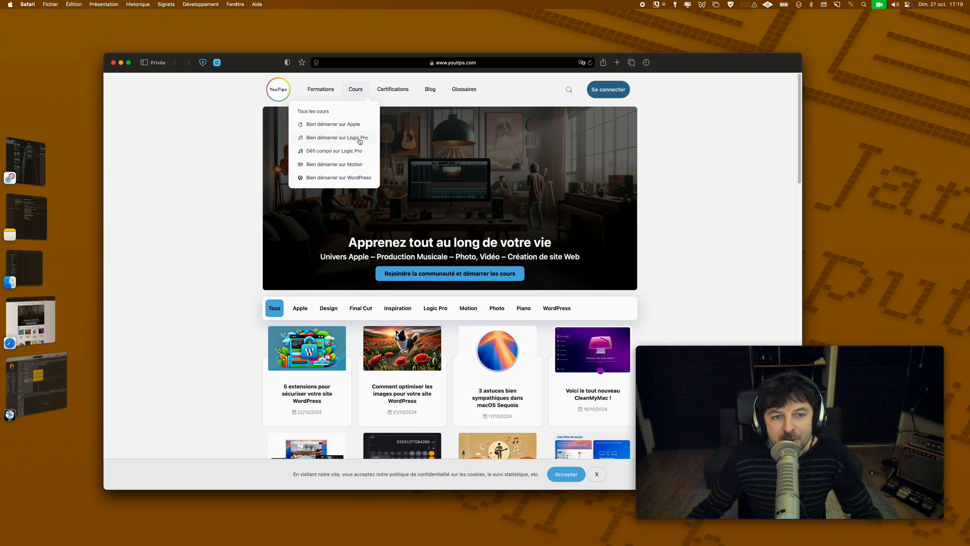
pyautogui.moveTo(318, 88)
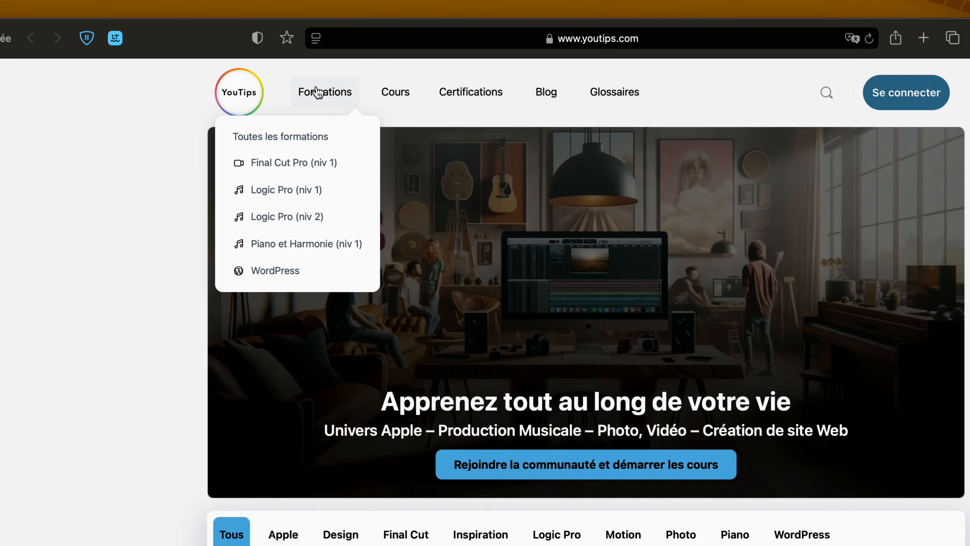